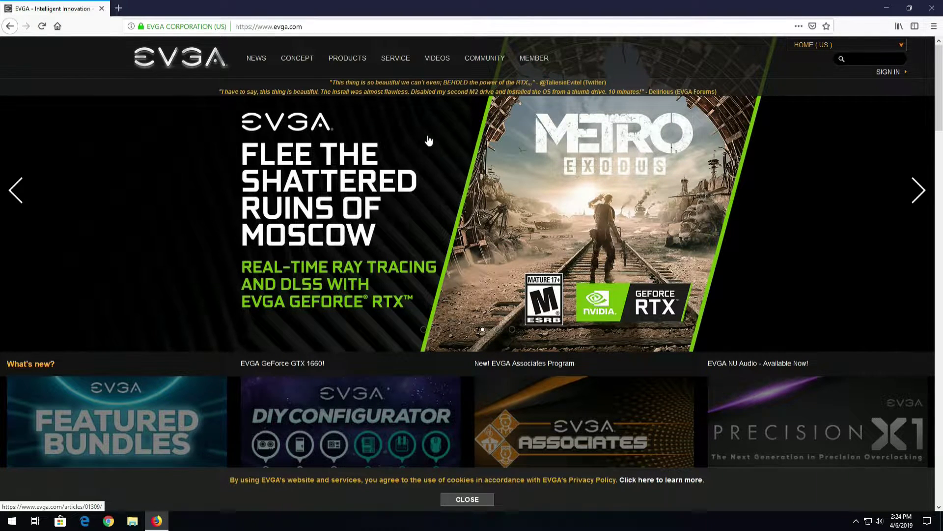
Step: Open the SERVICE menu in evga.com's top navigation bar
left_click(402, 60)
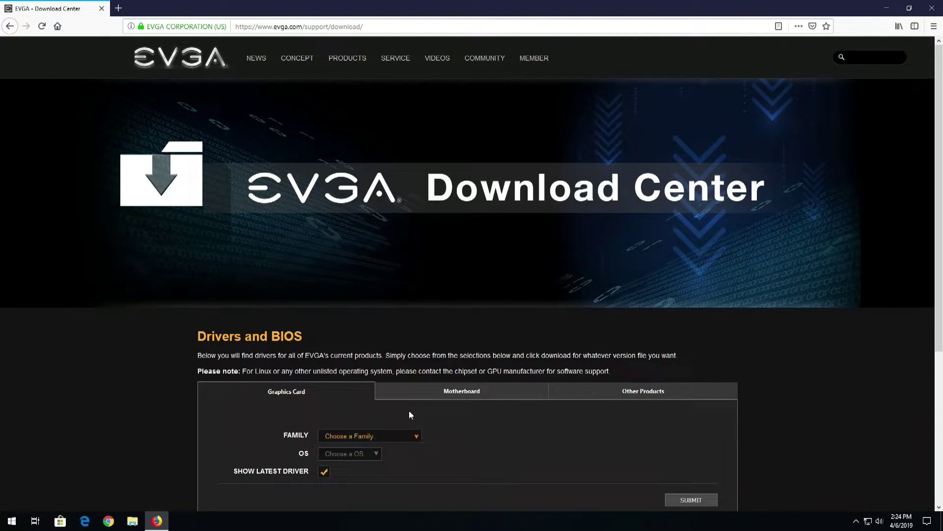
Step: Filter motherboard downloads to Intel Z390, 131-CS-E399 Z390 DARK, BIOS, Windows 10 64bit, and submit
left_click(461, 392)
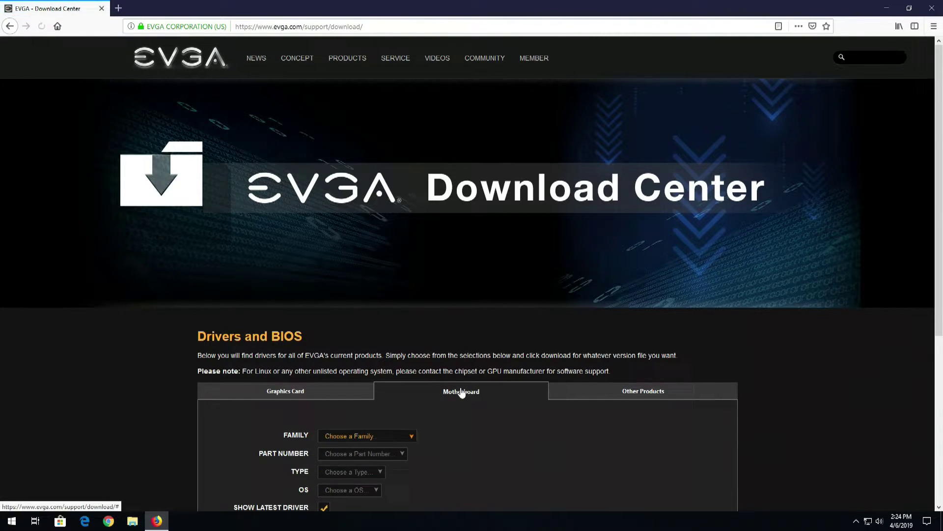
left_click(393, 438)
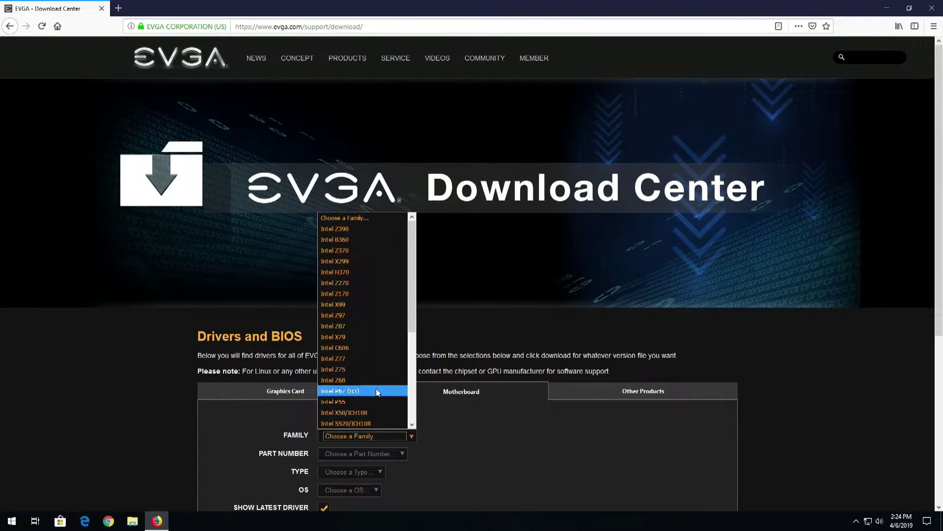
left_click(355, 229)
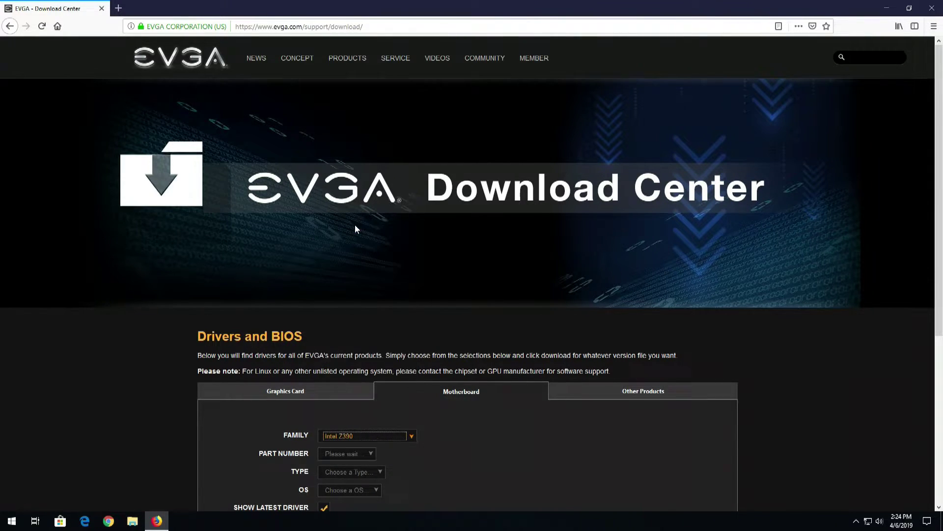
scroll(373, 249, "down", 3)
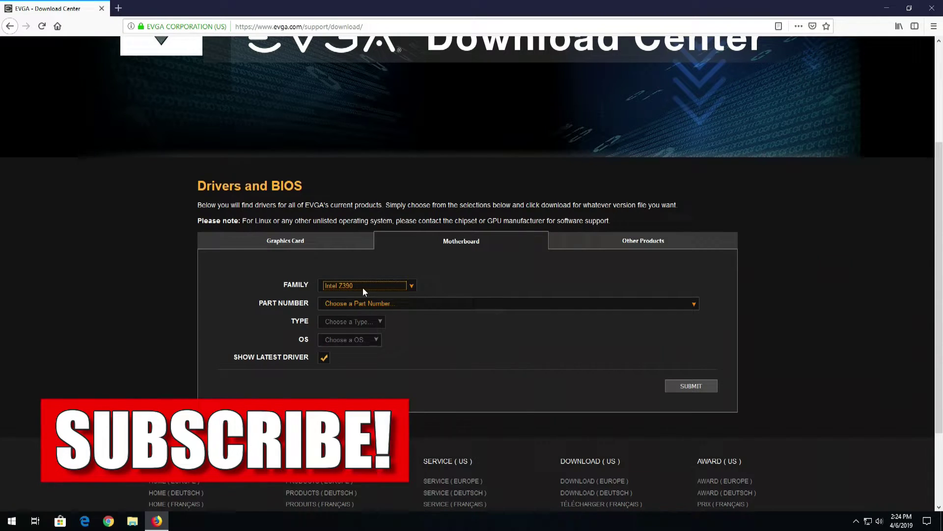
left_click(376, 305)
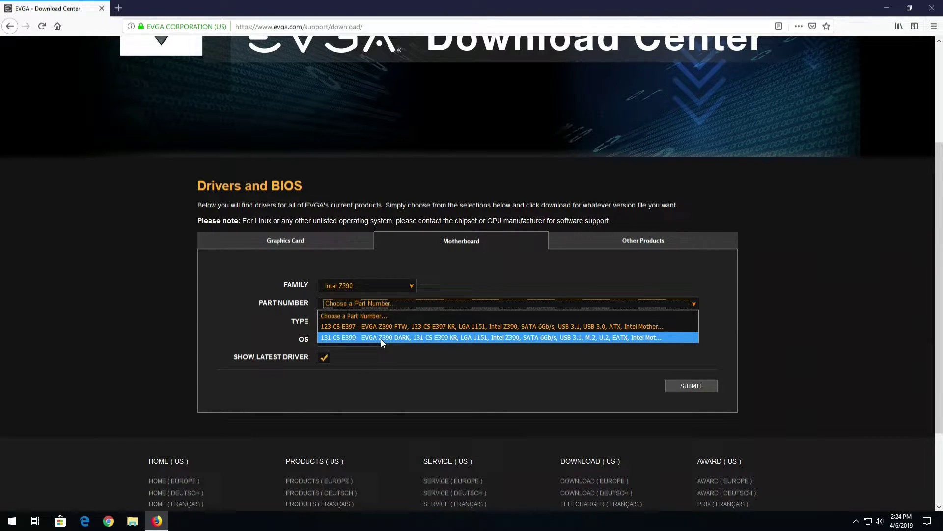
left_click(381, 338)
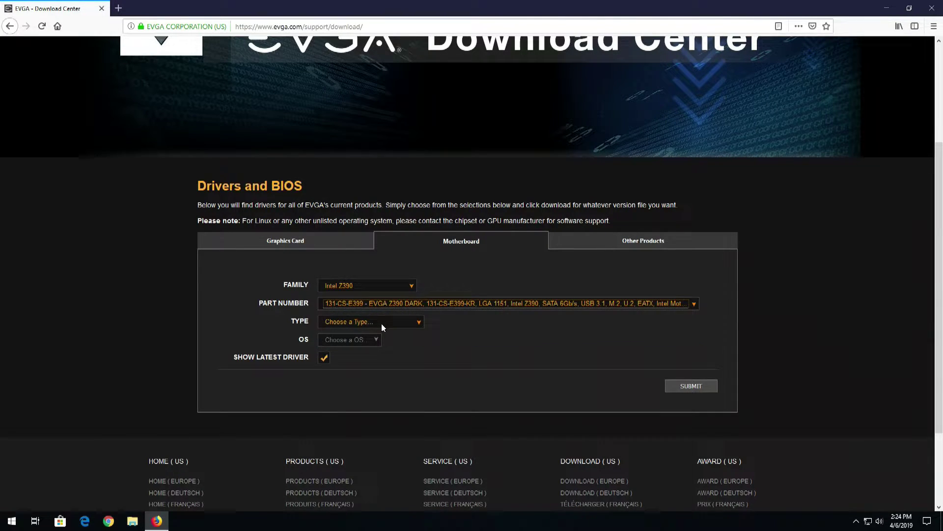
left_click(381, 324)
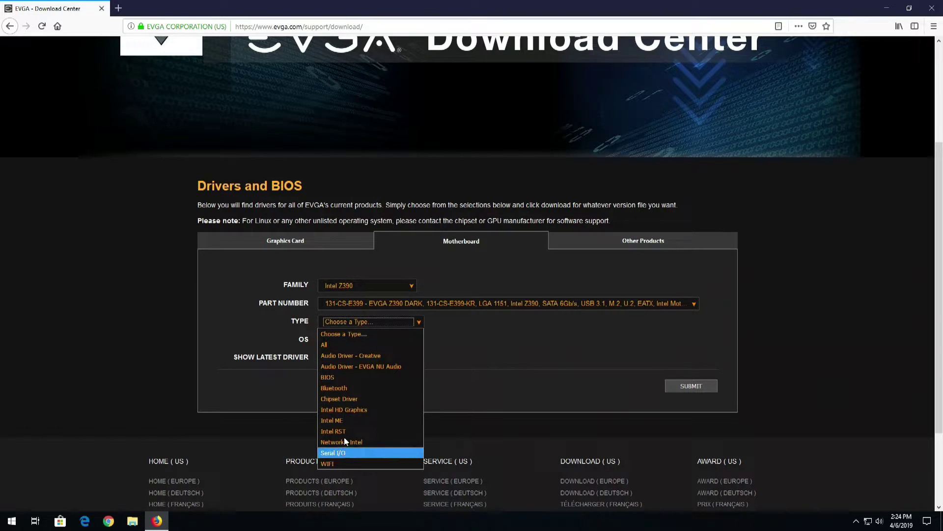
left_click(343, 381)
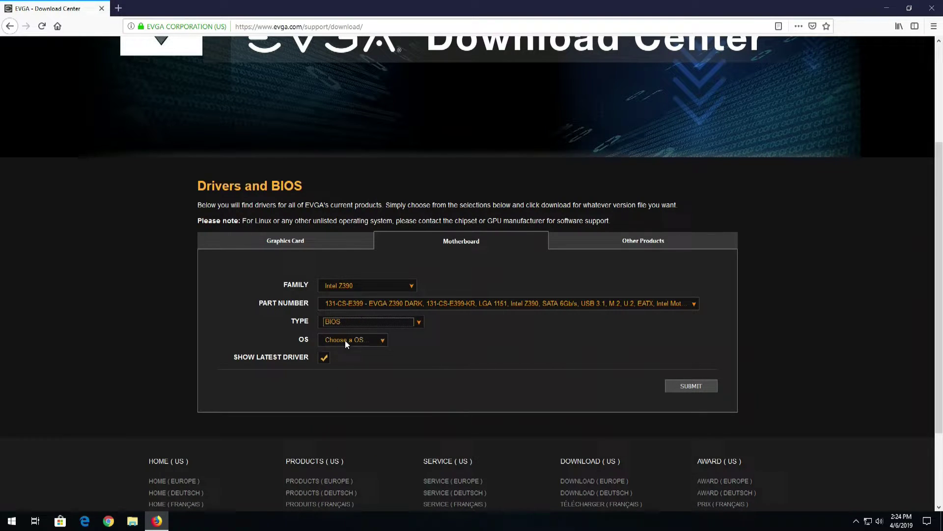
left_click(345, 340)
left_click(348, 373)
left_click(691, 387)
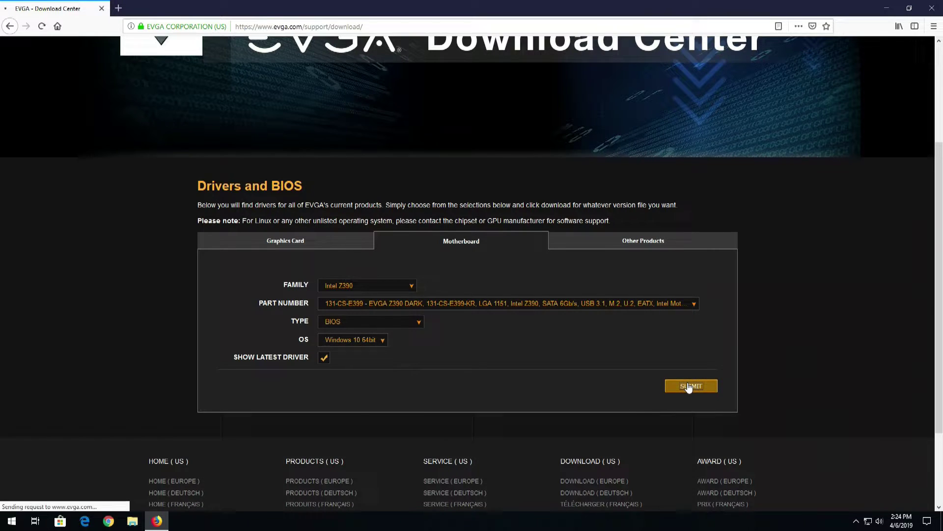
Step: Download the BIOS 1.04 row and save E399_flashtool_104.zip to disk
scroll(615, 322, "down", 5)
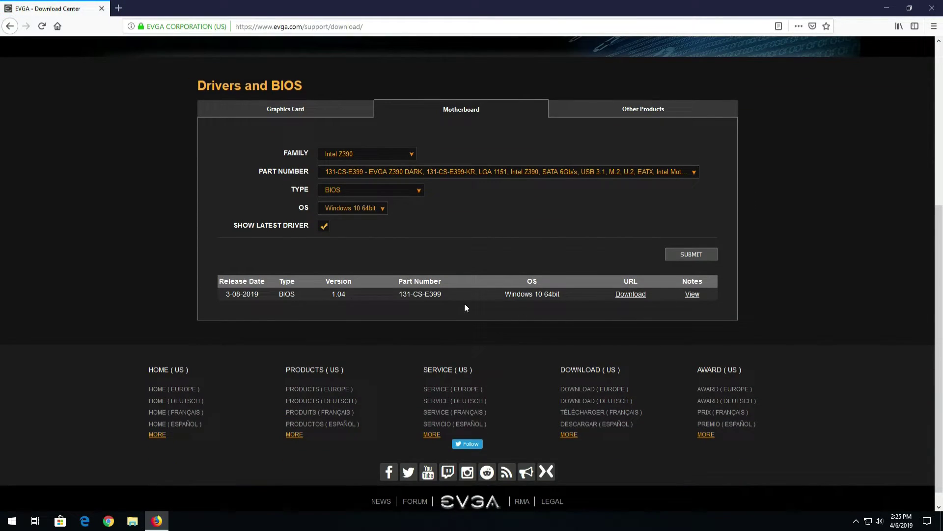
left_click_drag(230, 293, 259, 296)
left_click(321, 299)
left_click(630, 294)
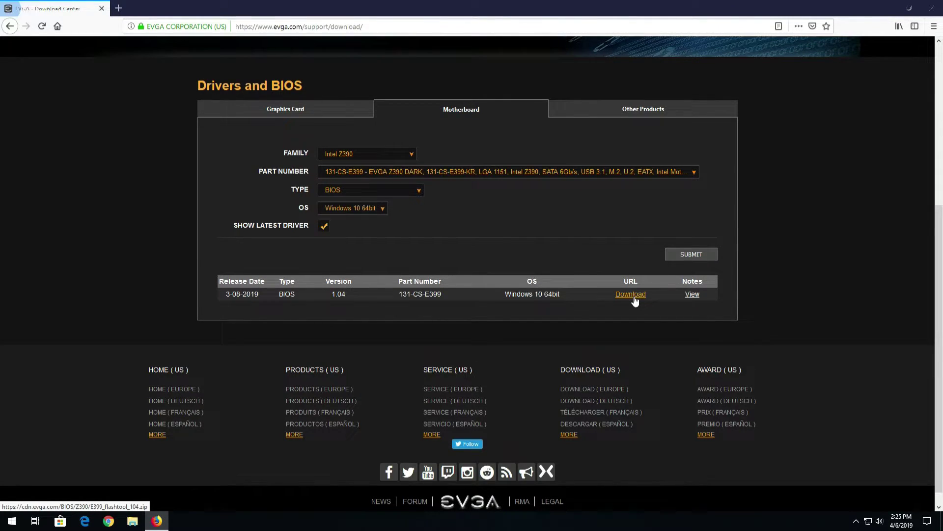
left_click(395, 274)
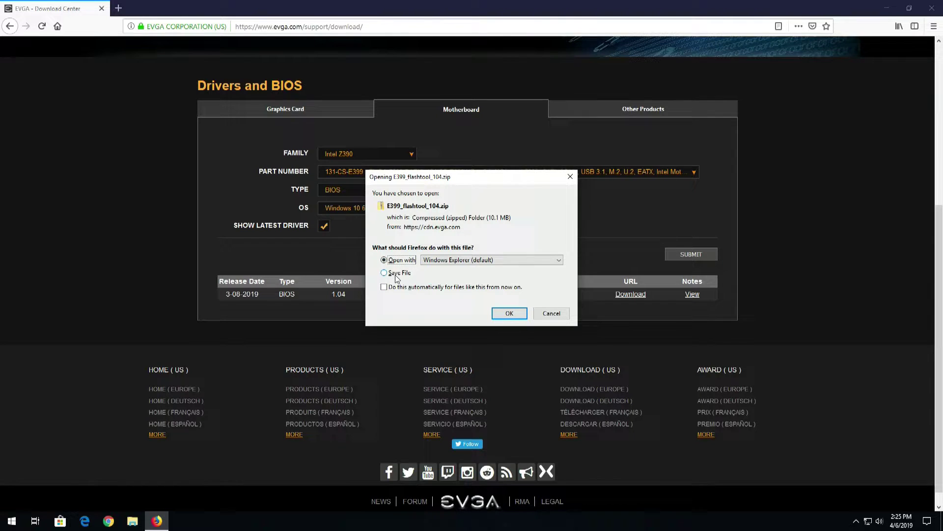
left_click(502, 316)
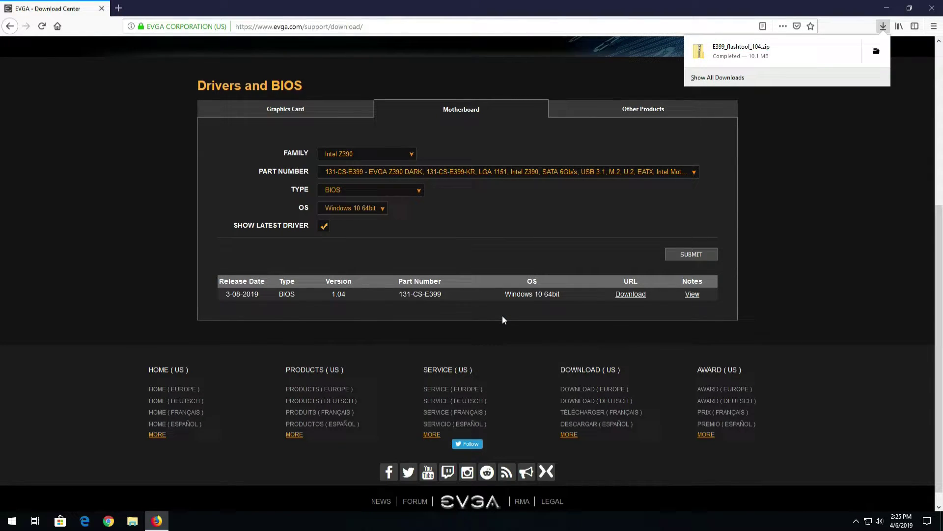
Step: Copy the E399_flashtool_104 folder out of the downloaded zip and paste it onto PATRIOT (F:)
left_click(877, 53)
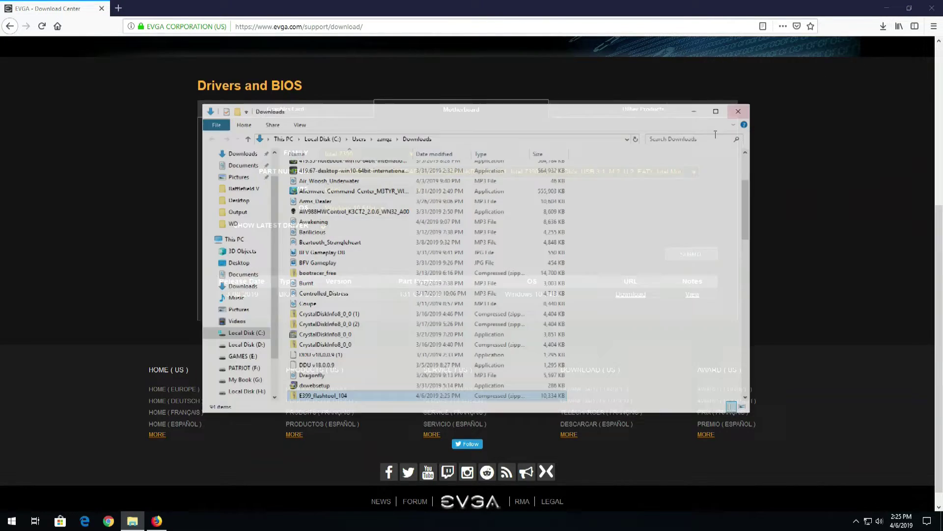
double_click(320, 397)
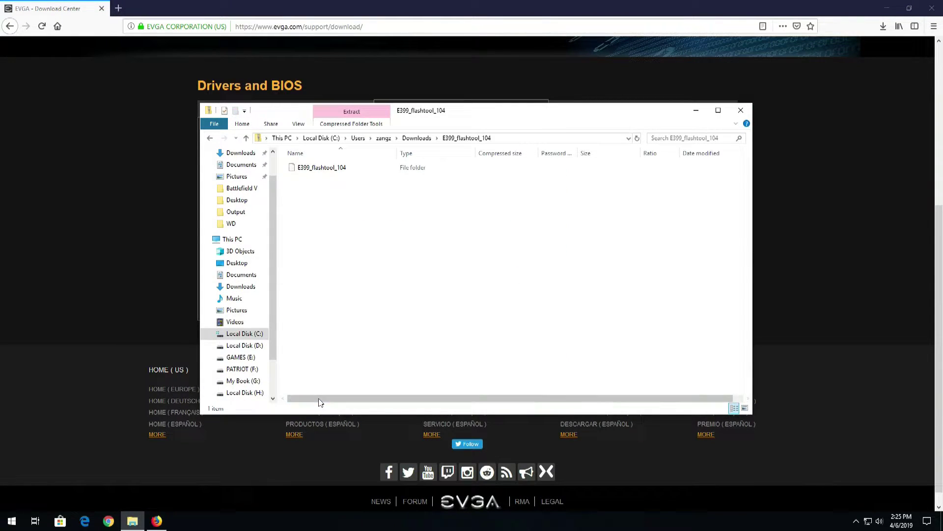
right_click(311, 174)
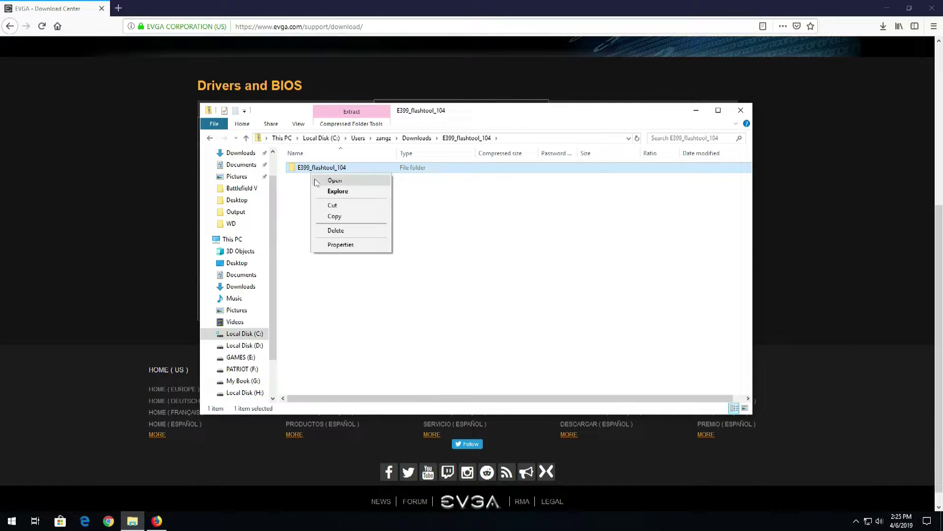
left_click(332, 216)
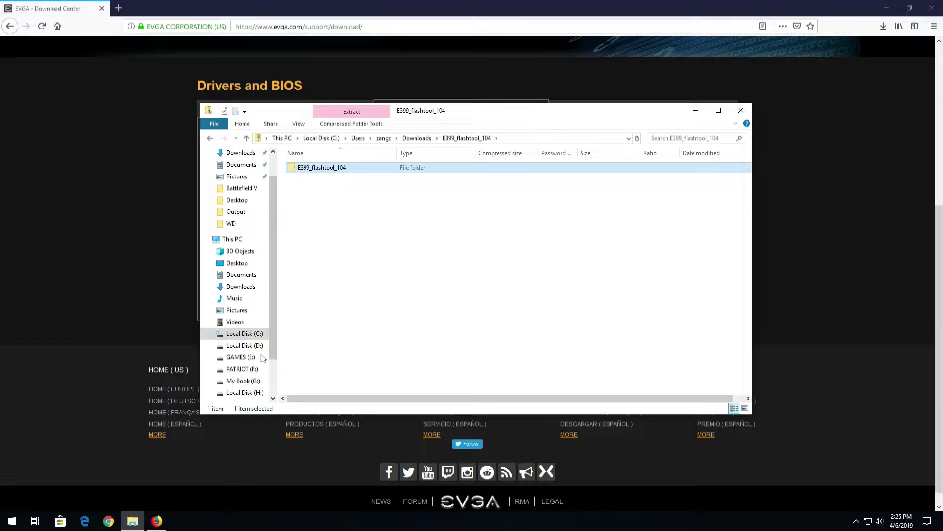
scroll(246, 363, "down", 1)
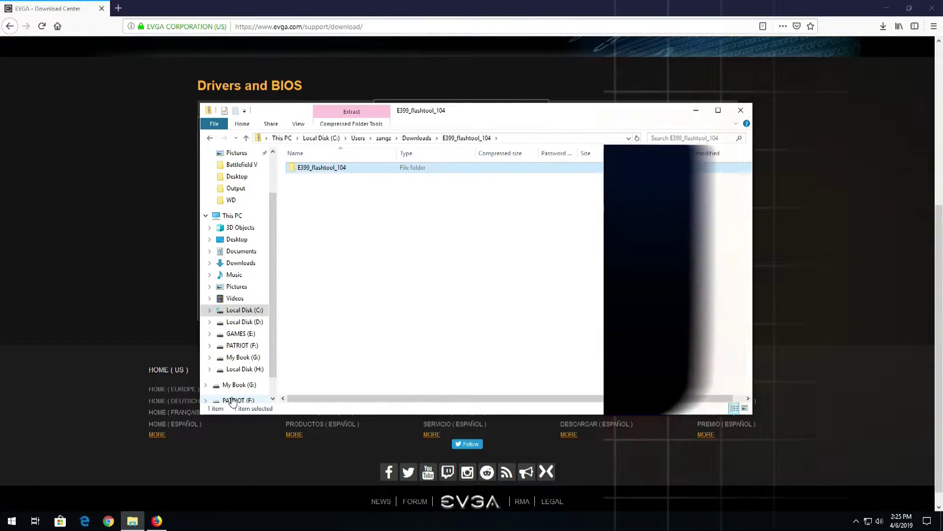
left_click(233, 401)
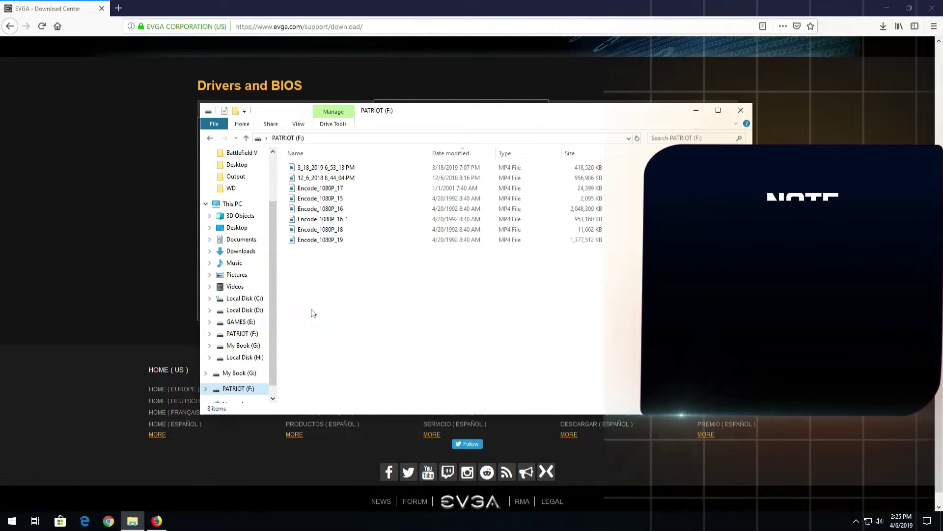
right_click(312, 309)
left_click(340, 376)
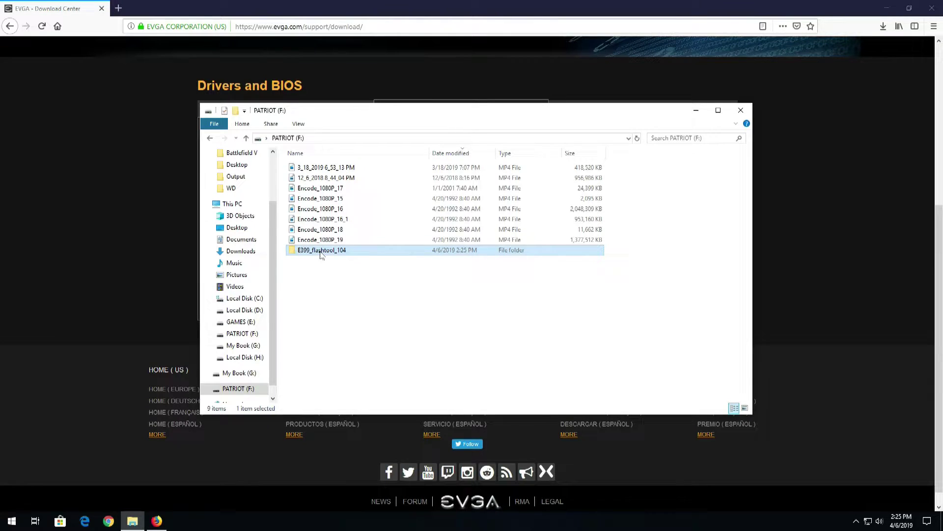
Step: Open E399_flashtool_104 on F: and run its update batch file as administrator
double_click(322, 252)
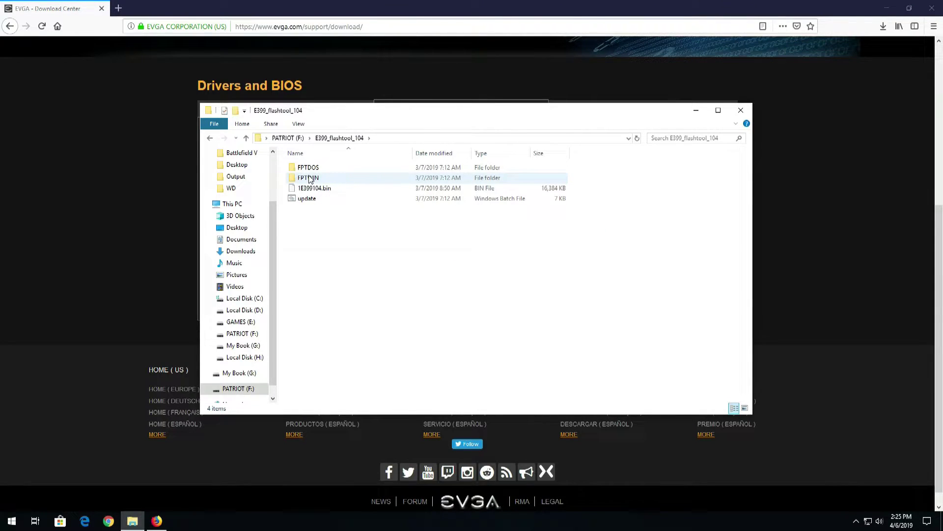
left_click(309, 180)
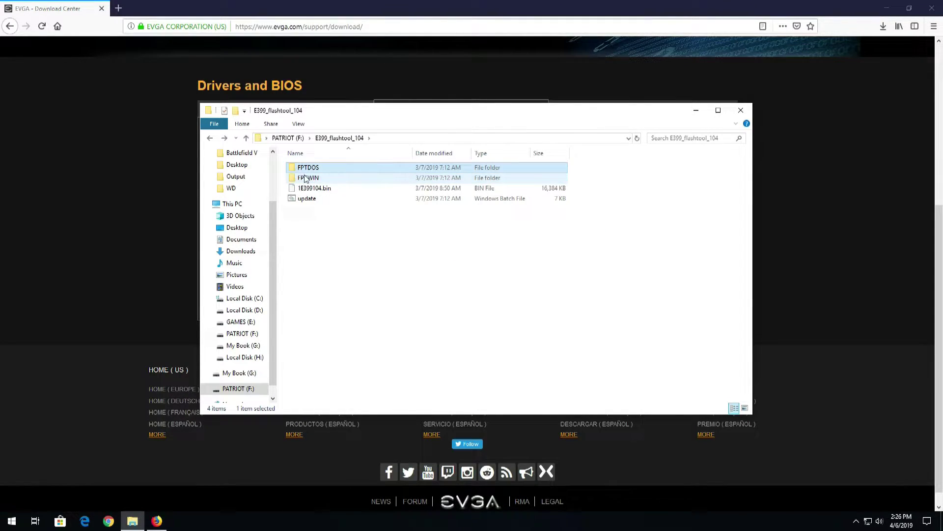
left_click(310, 188)
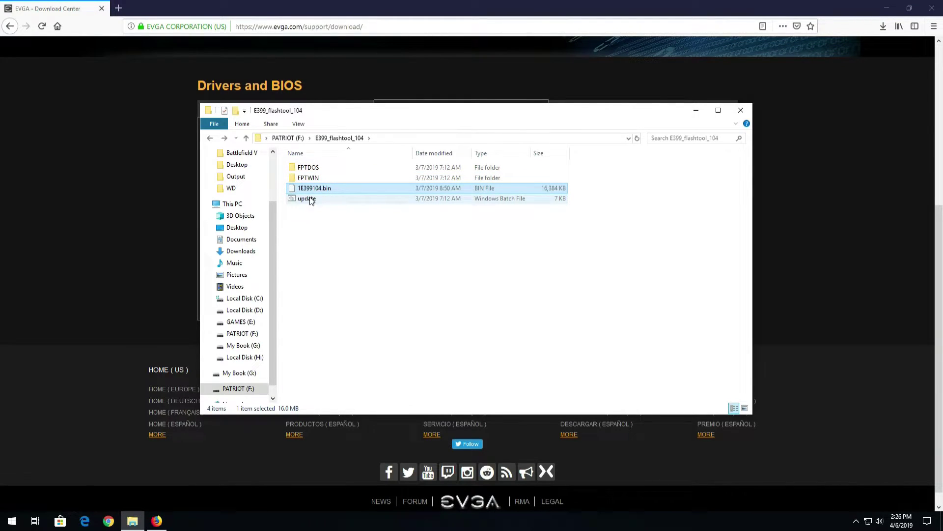
right_click(310, 199)
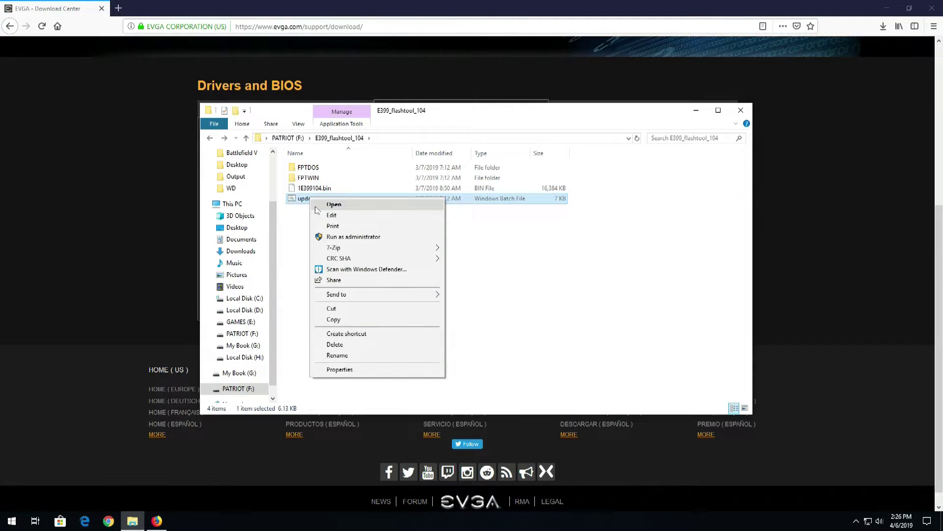
left_click(337, 237)
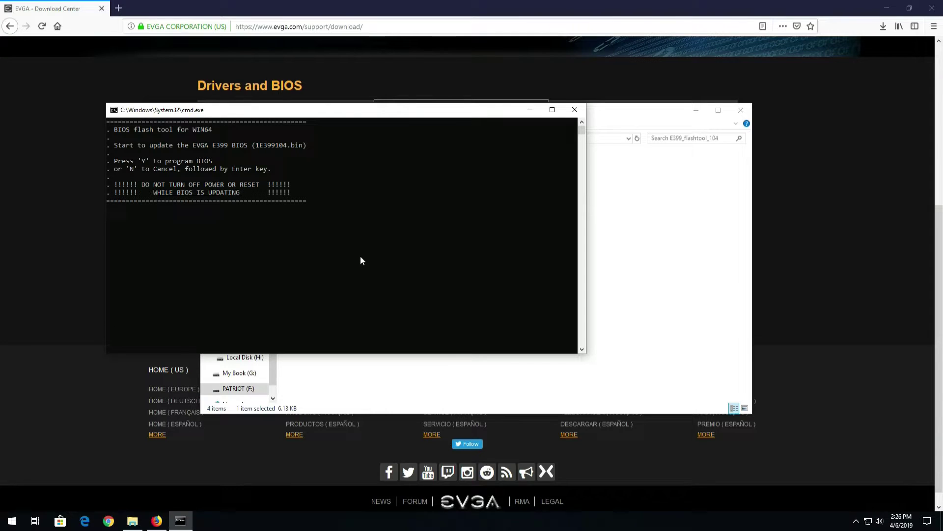
Step: Answer y to program 1E399104.bin and let Intel FPT finish the flash
type("y")
key("Return")
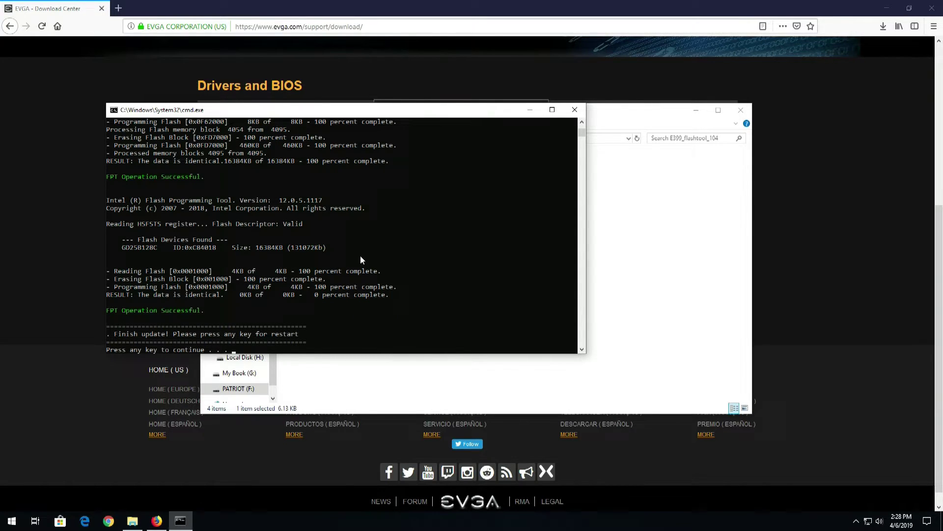
Step: Restart the PC and accept the CMOS checksum warning to enter BIOS setup
key("Return")
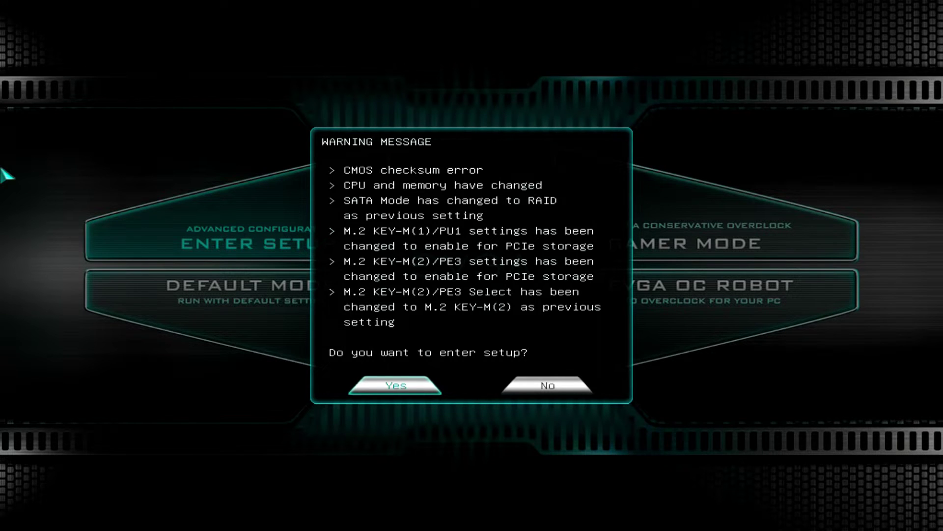
left_click(406, 386)
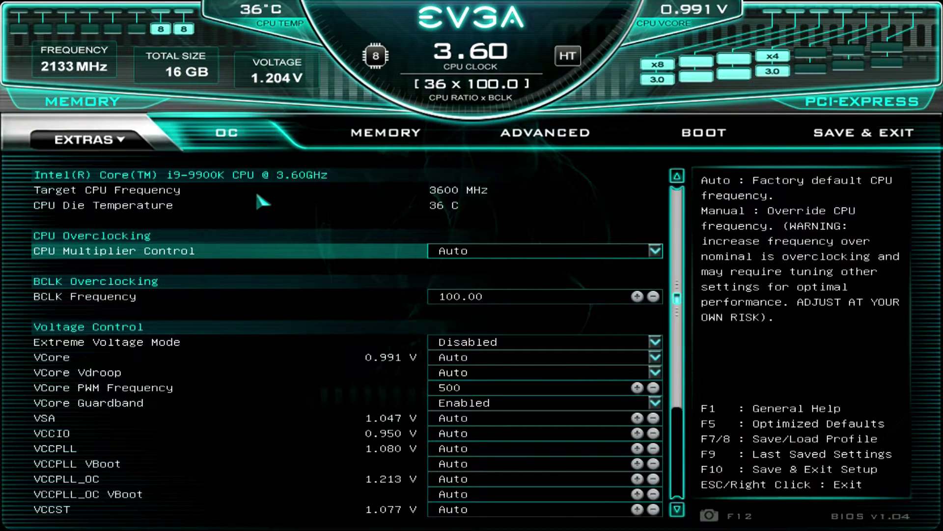
Step: Scroll through the OC tab's CPU and PLL voltage settings, then go to MEMORY
key("Down")
key("Down")
key("Down")
key("Down")
key("Down")
key("Down")
key("Down")
key("Down")
key("Down")
key("Down")
key("Down")
key("Down")
key("Down")
key("Down")
key("Down")
key("Down")
key("Down")
key("Down")
key("Down")
key("Down")
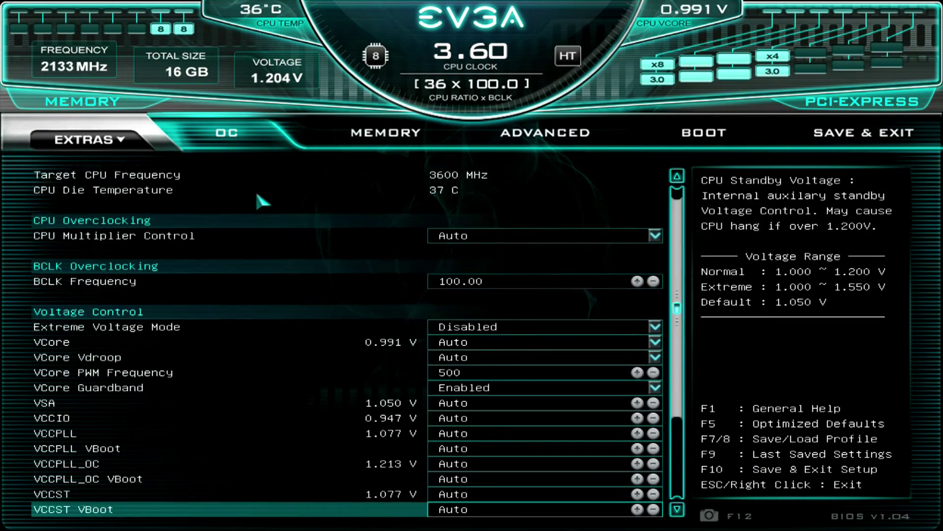
key("Down")
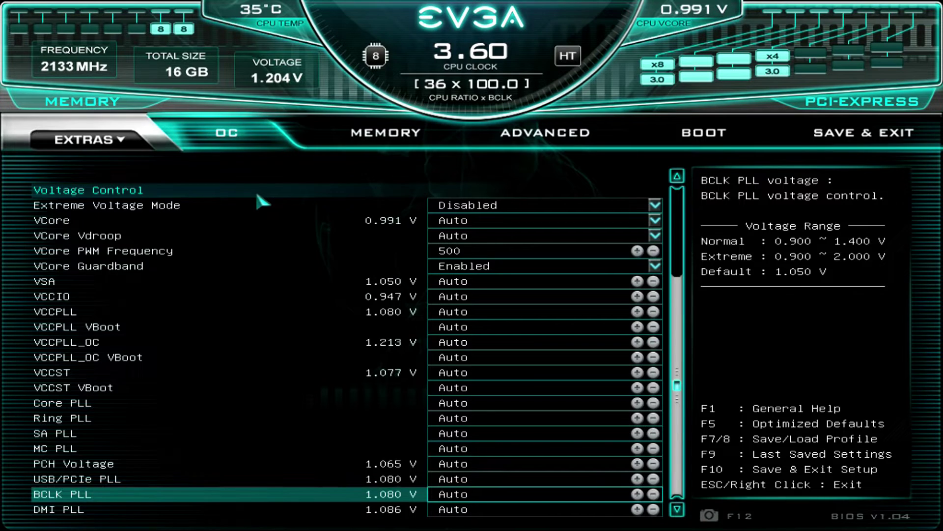
key("Up")
key("Up")
key("Up")
key("Up")
key("Up")
key("Up")
key("Up")
key("Up")
key("Up")
key("Up")
key("Up")
key("Up")
key("Up")
key("Up")
key("Up")
key("Up")
key("Up")
key("Up")
key("Up")
key("Up")
key("Up")
key("Up")
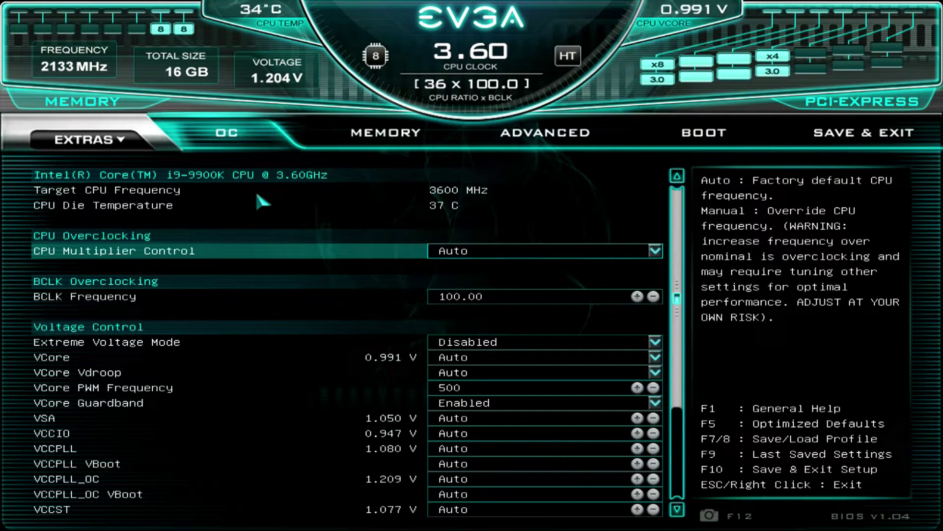
key("Right")
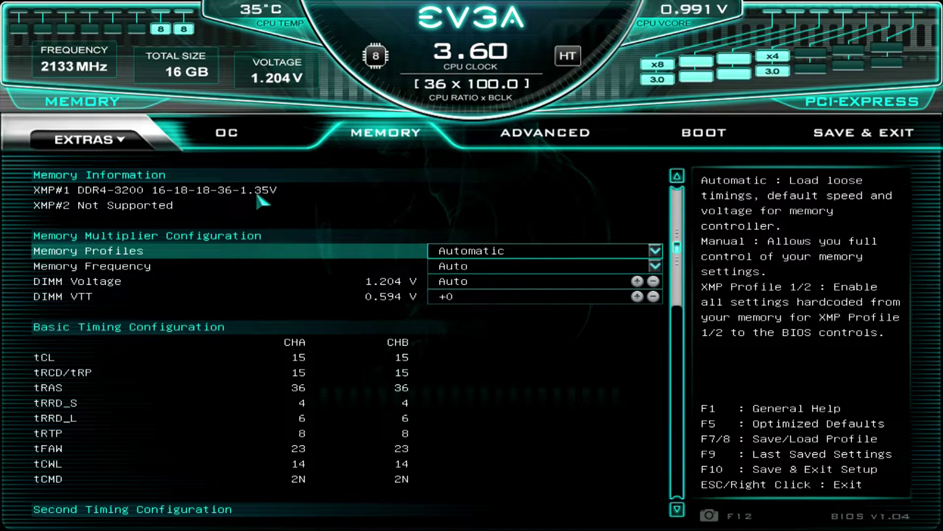
Step: Set Memory Profiles to XMP Profile 1
key("Down")
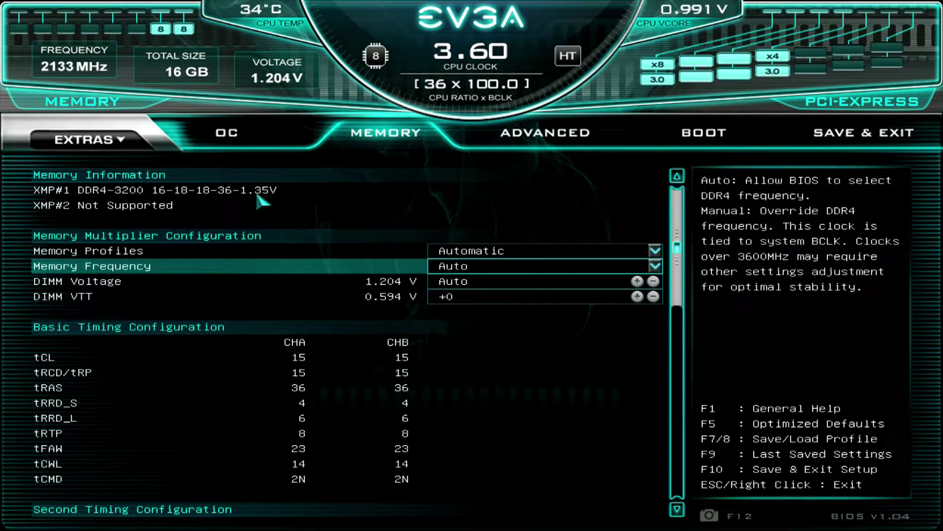
key("Down")
key("Down")
key("Up")
key("Up")
key("Up")
key("Return")
key("Down")
key("Down")
key("Return")
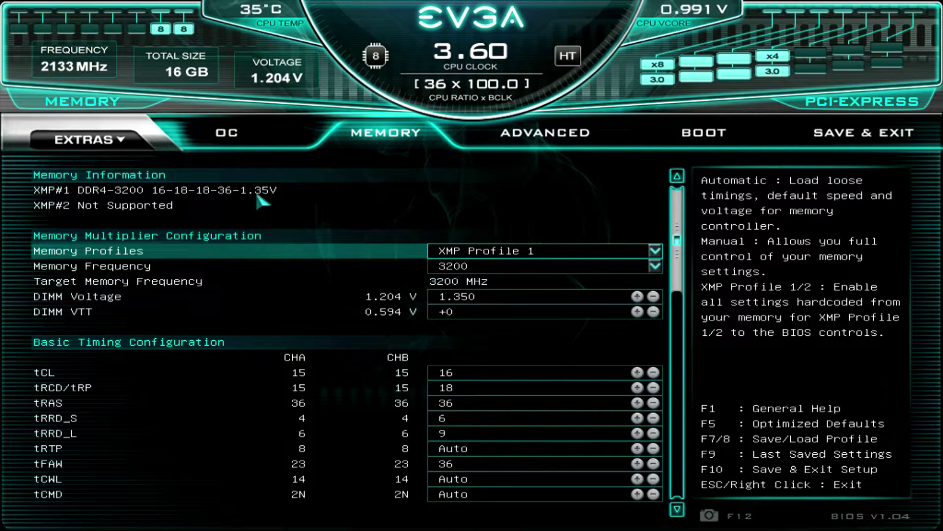
Step: Check the 3200 MHz frequency and step through the resulting memory timings
key("Down")
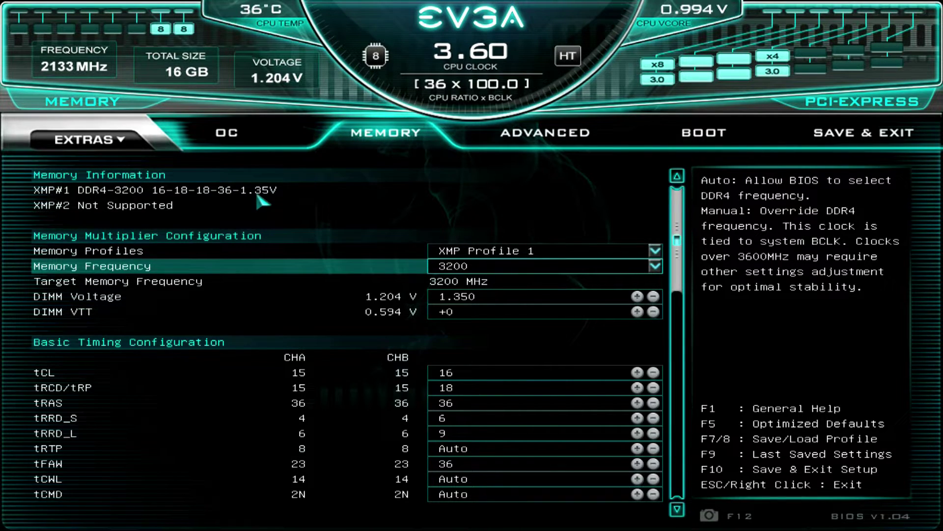
key("Up")
key("Down")
key("Down")
key("Down")
key("Down")
key("Down")
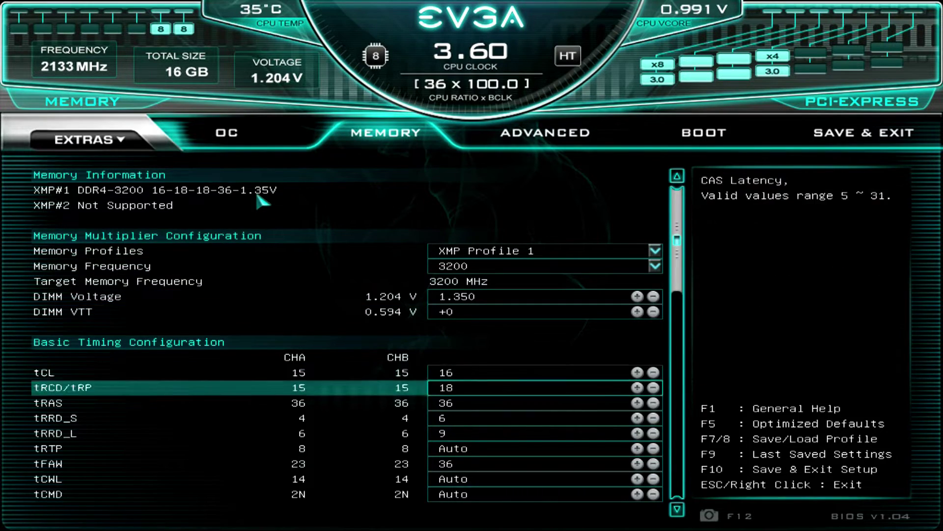
key("Down")
key("Down")
key("Down")
key("Down")
key("Down")
key("Down")
key("Down")
key("Down")
key("Down")
key("Down")
key("Down")
key("Down")
key("Down")
key("Down")
key("Down")
key("Down")
key("Down")
key("Down")
key("Down")
key("Down")
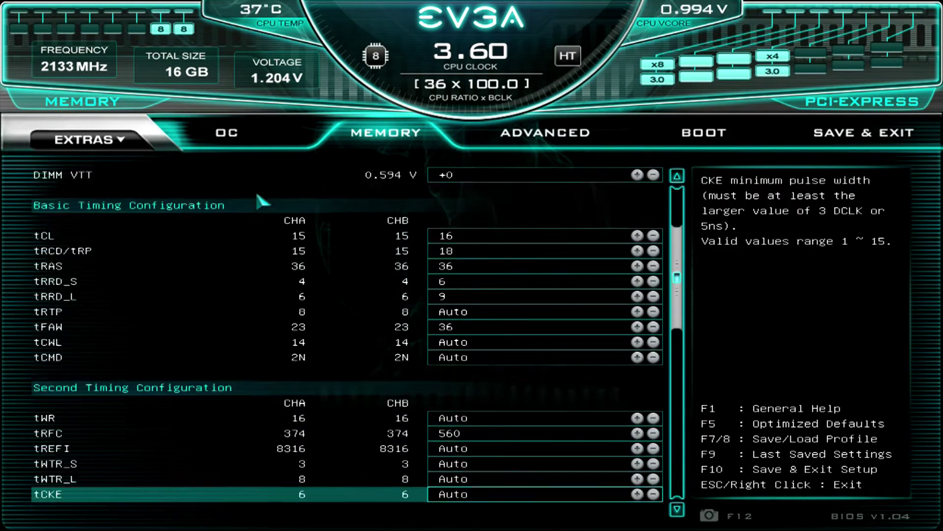
key("Down")
key("Down")
key("Down")
key("Down")
key("Down")
key("Down")
key("Down")
key("Down")
key("Down")
key("Down")
key("Down")
key("Down")
key("Down")
key("Down")
key("Down")
key("Down")
key("Down")
key("Down")
key("Down")
key("Down")
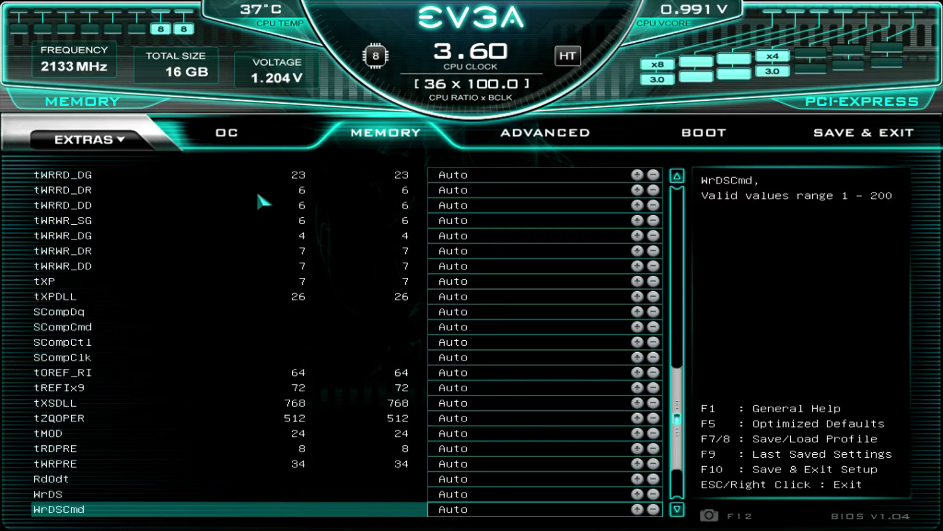
key("Up")
key("Up")
key("Up")
key("Up")
key("Up")
Step: Enable CPU C states under Advanced > CPU Configuration
key("Right")
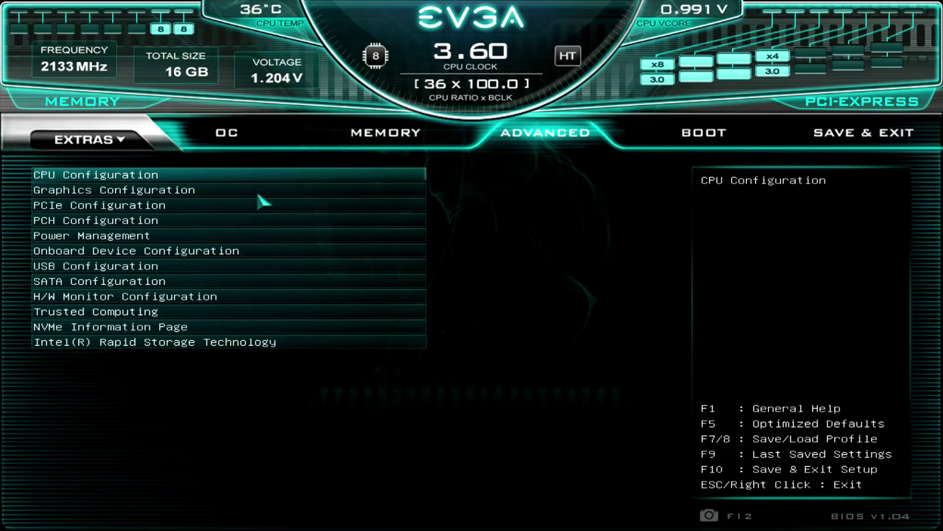
key("Return")
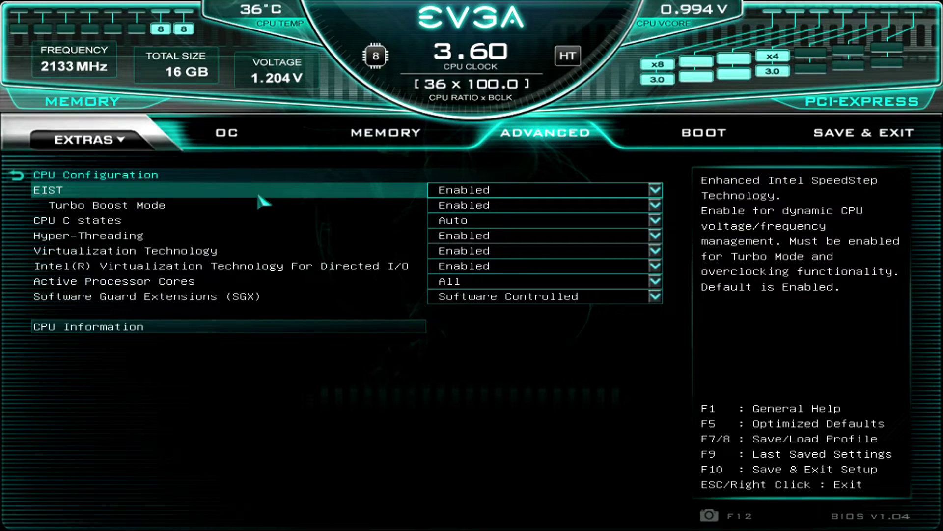
key("Down")
key("Down")
key("Return")
key("Down")
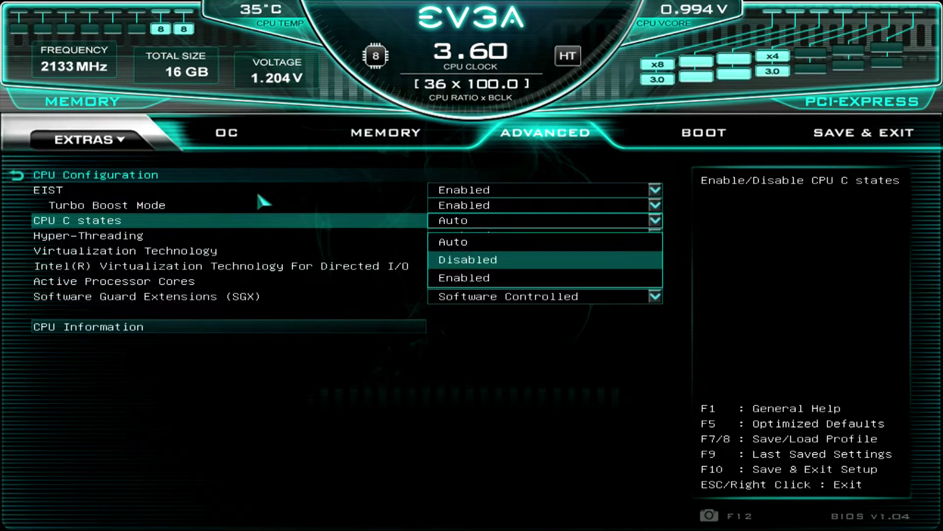
key("Return")
key("Return")
key("Return")
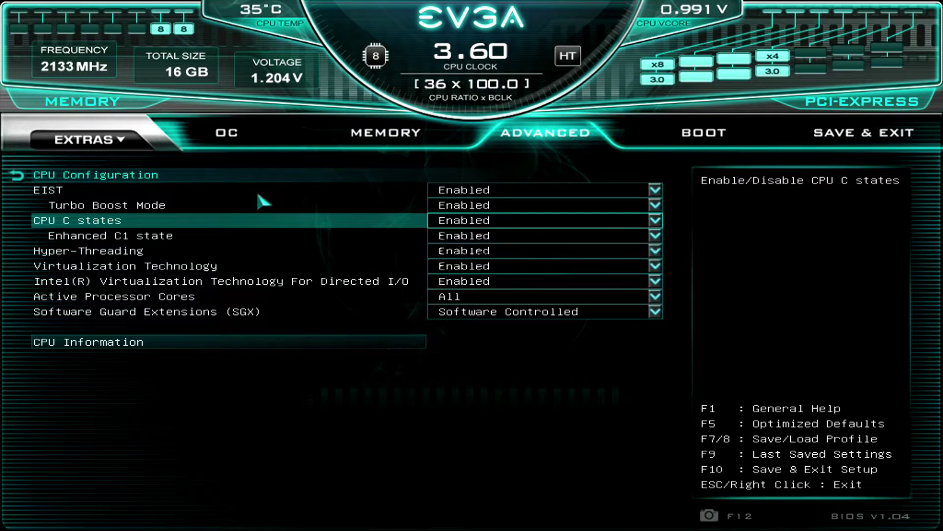
key("Escape")
Step: In Graphics Configuration, set primary display to PEG and disable Internal Graphics
key("Down")
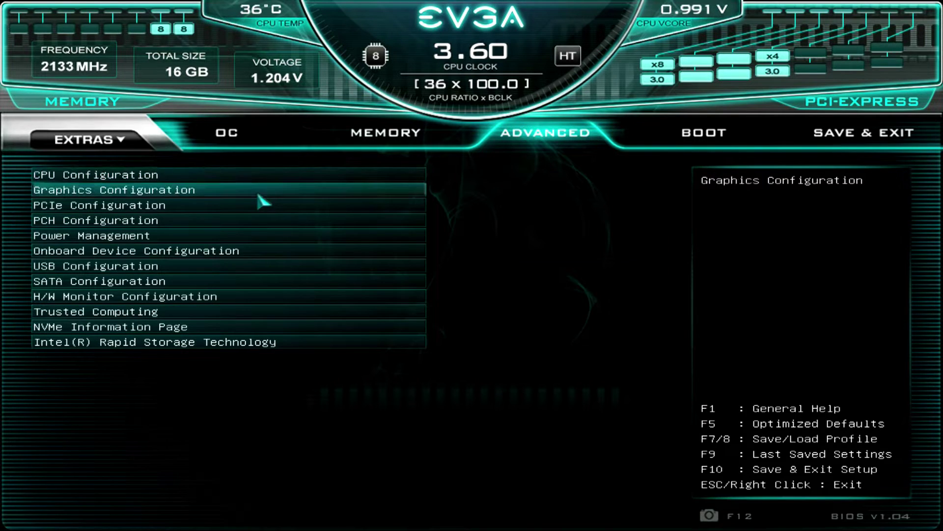
key("Return")
key("Return")
key("Down")
key("Down")
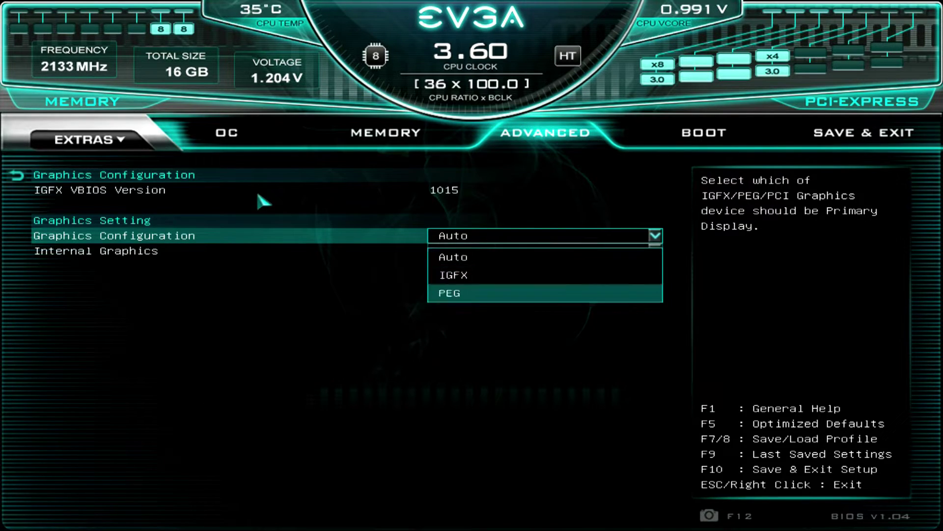
key("Return")
key("Down")
key("Return")
key("Down")
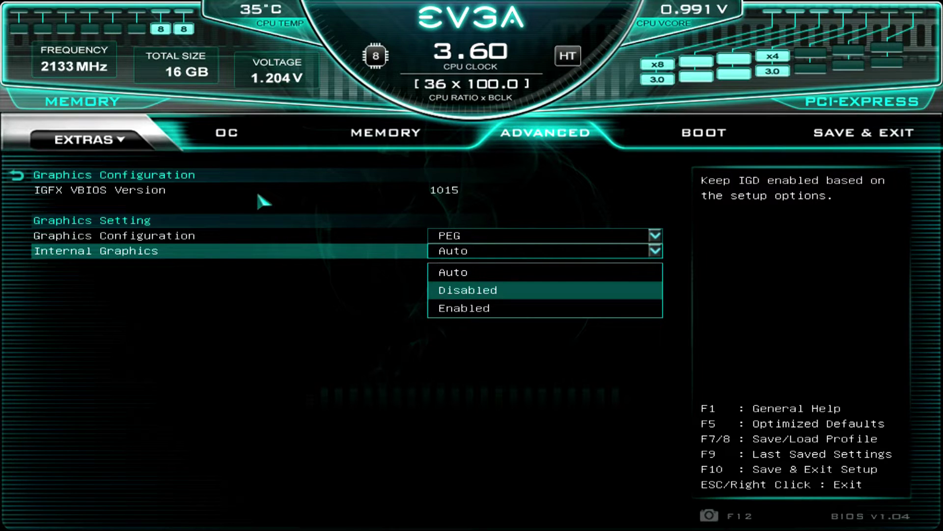
Step: Set the PE1 slot speed to Gen3 in PCIe Configuration
key("Return")
key("Escape")
key("Down")
key("Return")
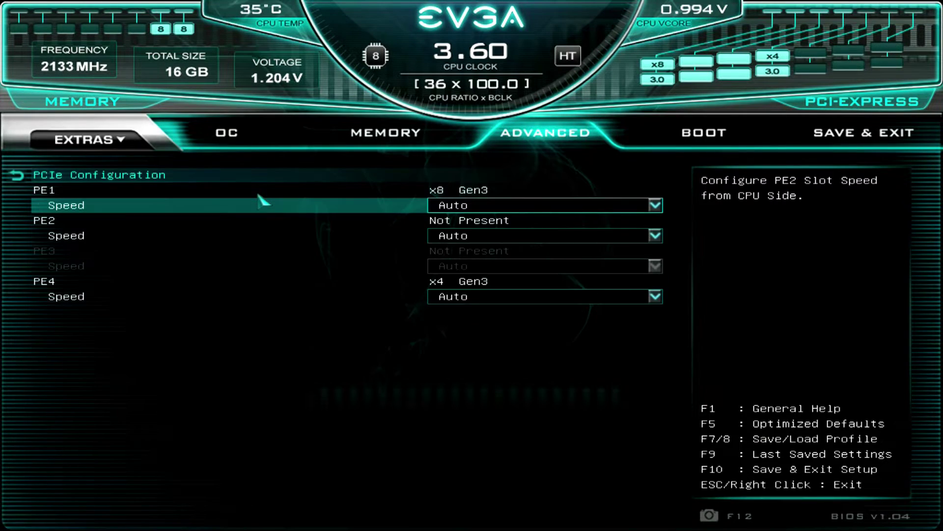
key("Return")
key("Down")
key("Down")
key("Down")
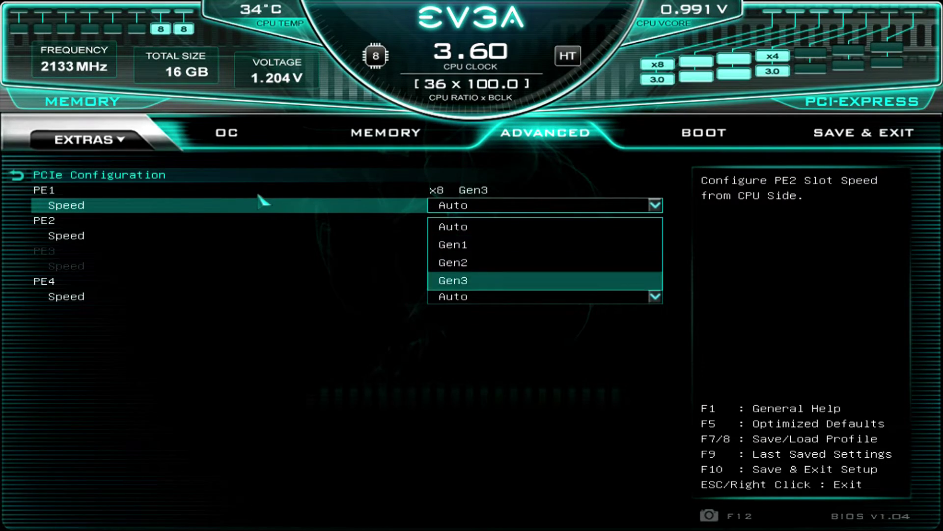
key("Return")
key("Down")
key("Down")
key("Up")
key("Up")
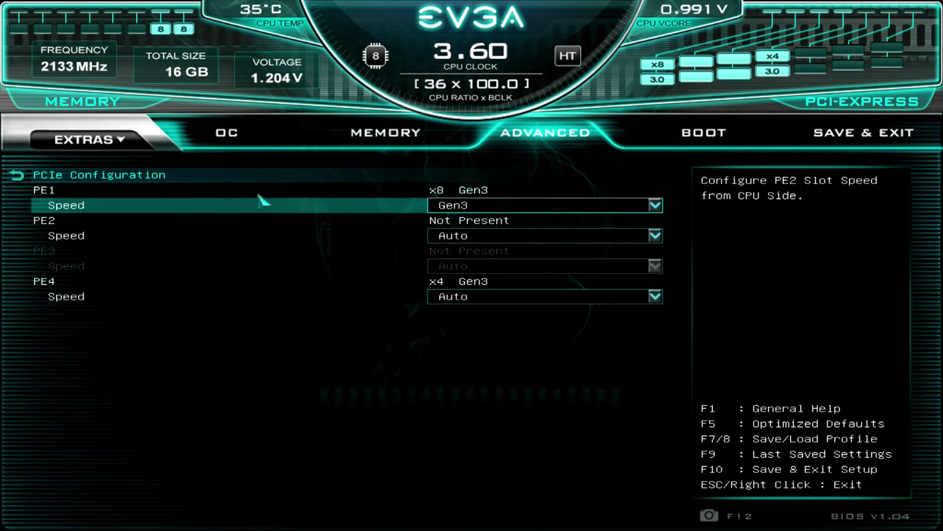
key("Down")
key("Down")
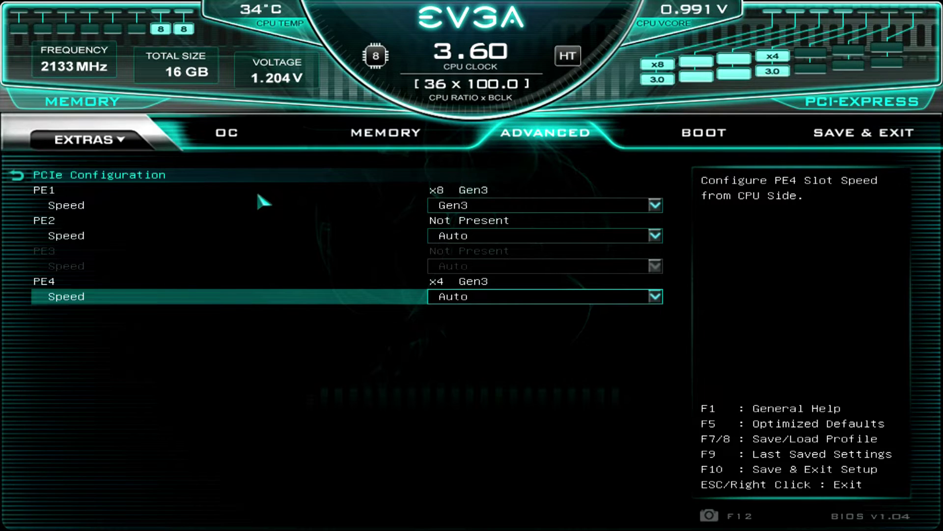
Step: Look through the PCH Configuration, Power Management and Onboard Device Configuration pages
key("Escape")
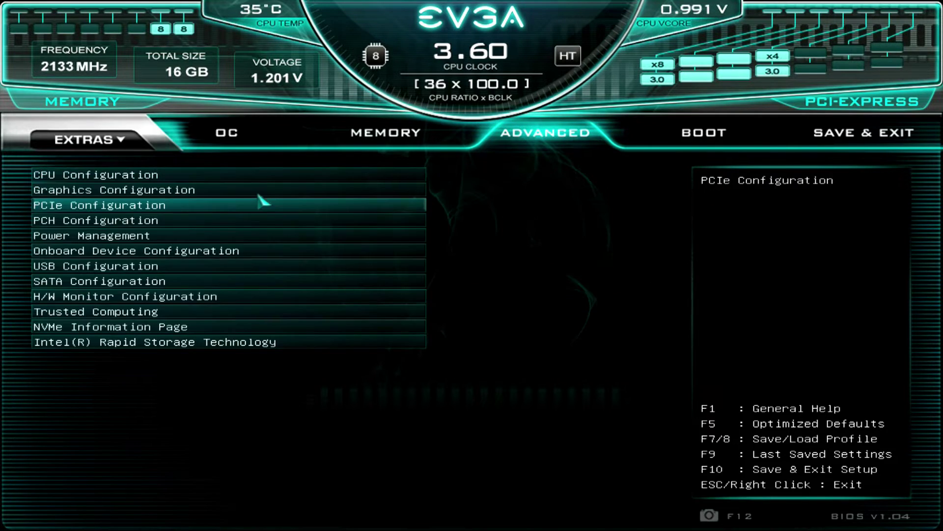
key("Down")
key("Return")
key("Escape")
key("Down")
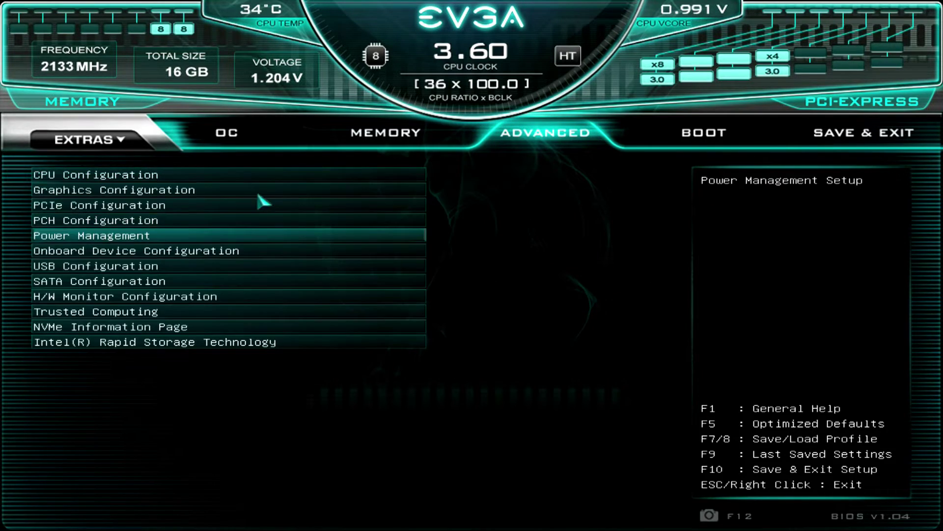
key("Return")
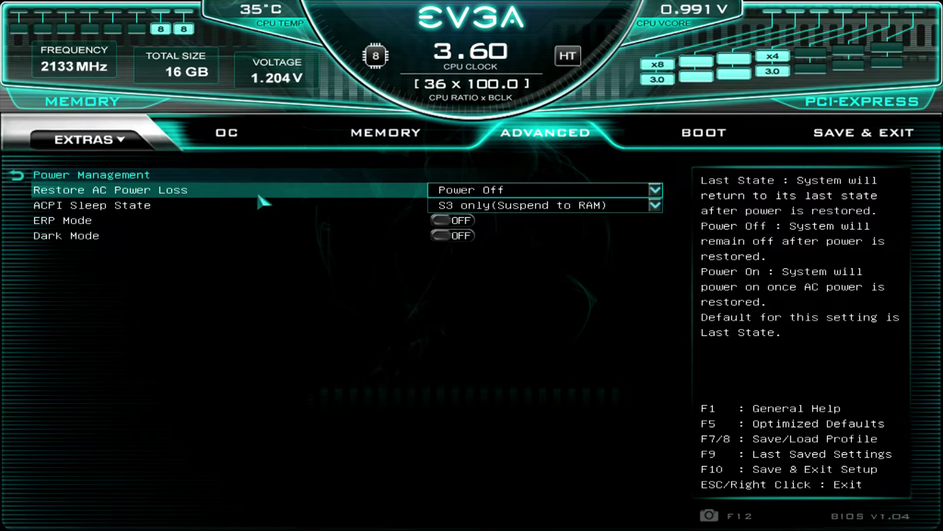
key("Escape")
key("Down")
key("Return")
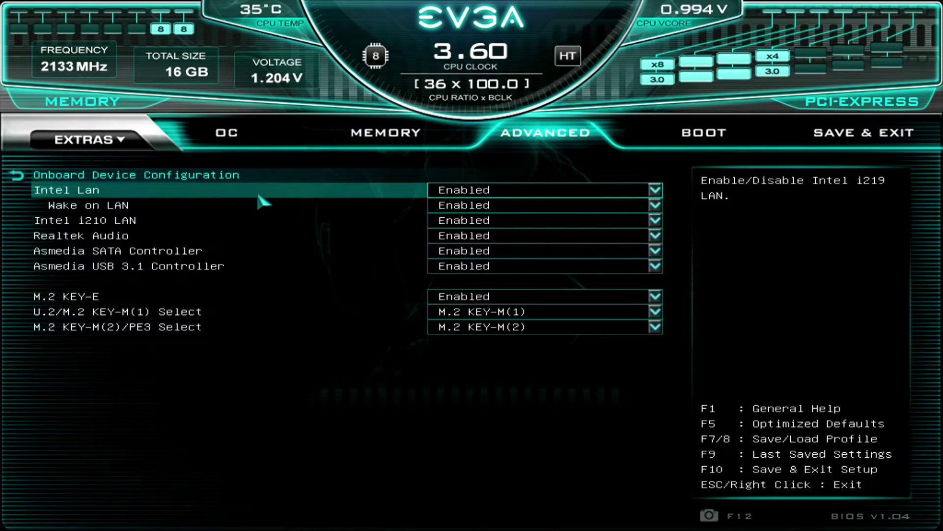
key("Escape")
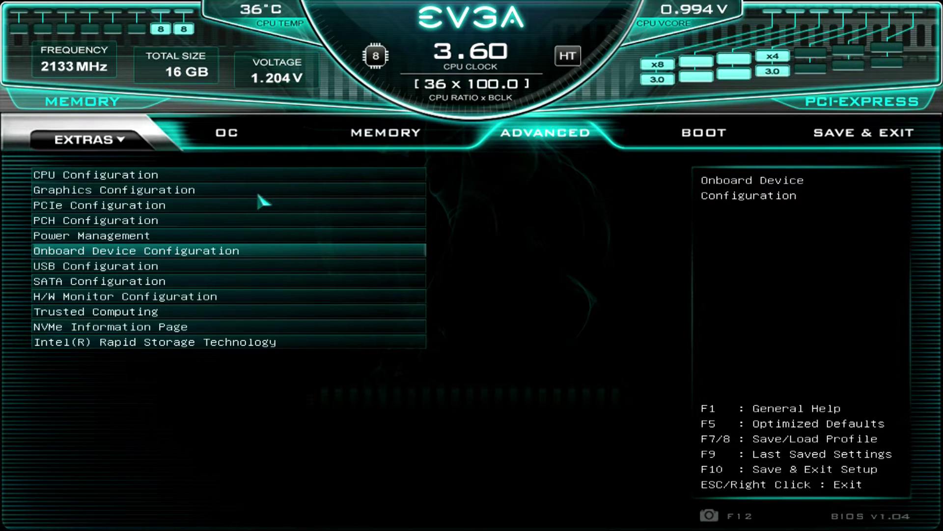
Step: Set Wake on LAN to Disabled in Onboard Device Configuration
key("Up")
key("Down")
key("Return")
key("Down")
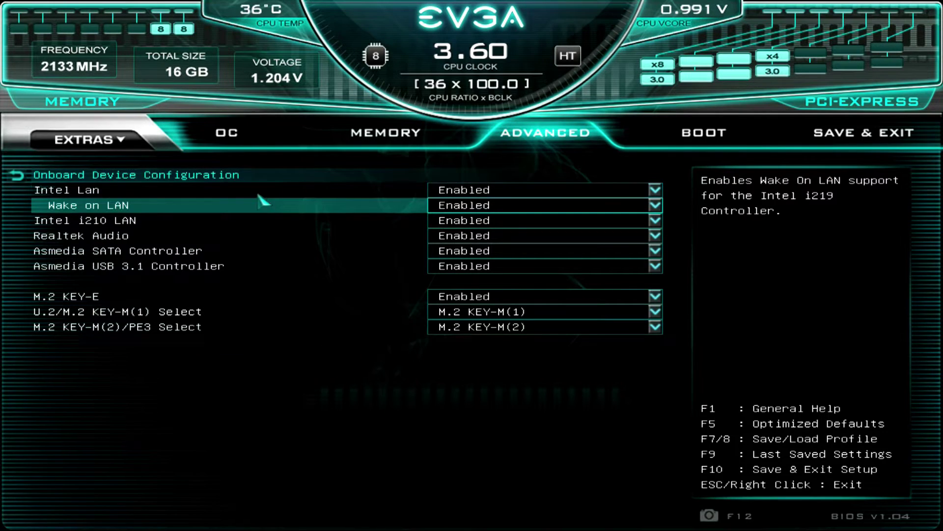
key("plus")
key("Escape")
Step: Check USB Configuration and open the SATA mode choices in SATA Configuration, leaving RAID for now
key("Down")
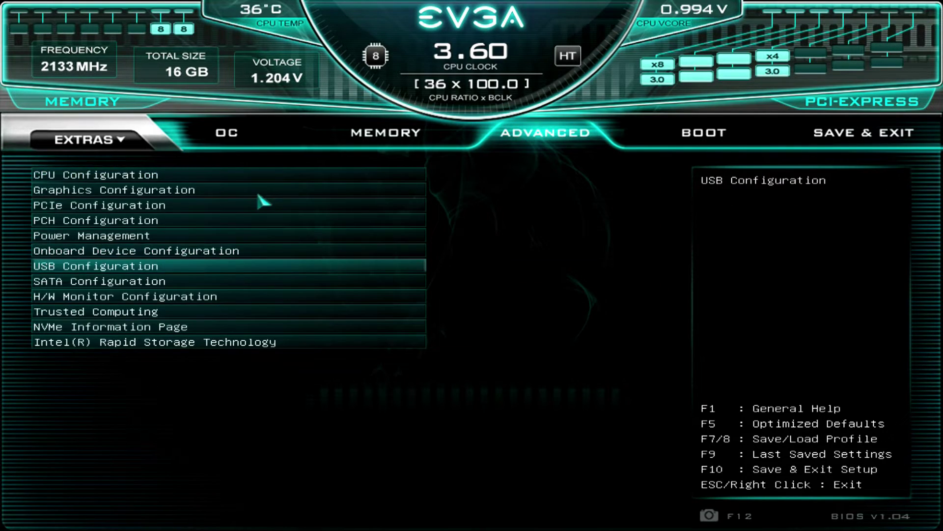
key("Return")
key("Escape")
key("Down")
key("Return")
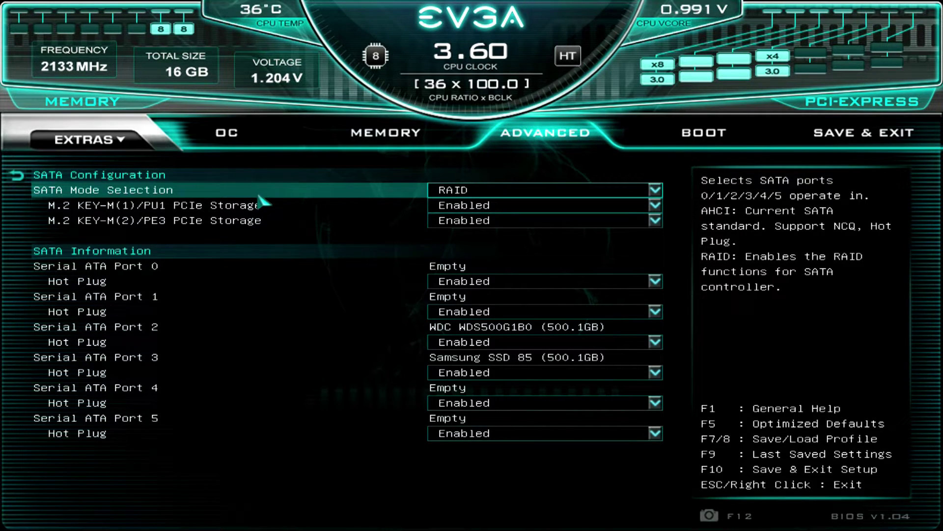
key("Return")
key("Up")
key("Escape")
key("Escape")
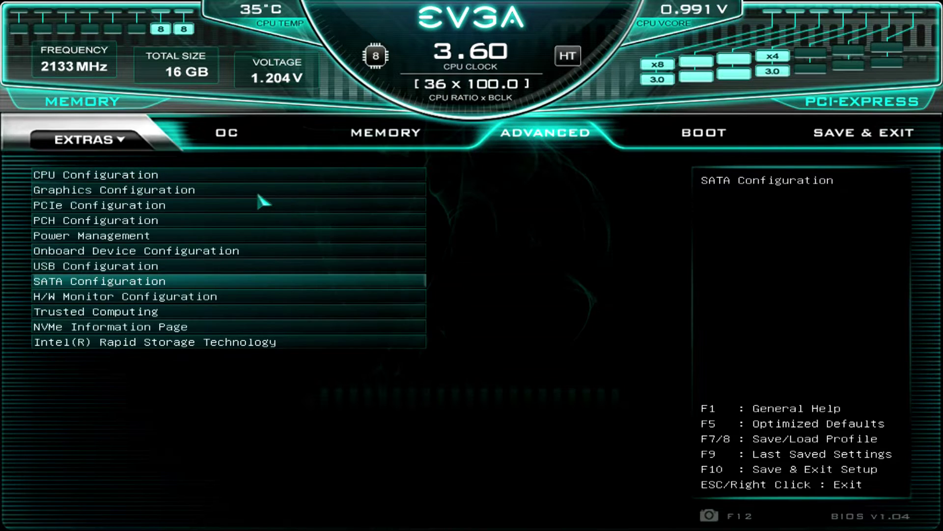
key("Return")
Step: Change SATA Mode Selection to AHCI and acknowledge the Optane data warning
key("Return")
key("Up")
key("Return")
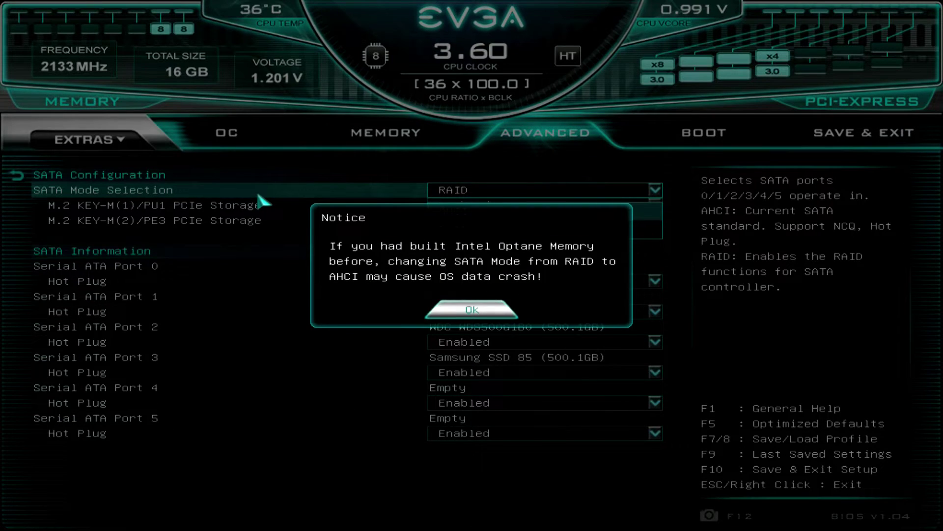
key("Return")
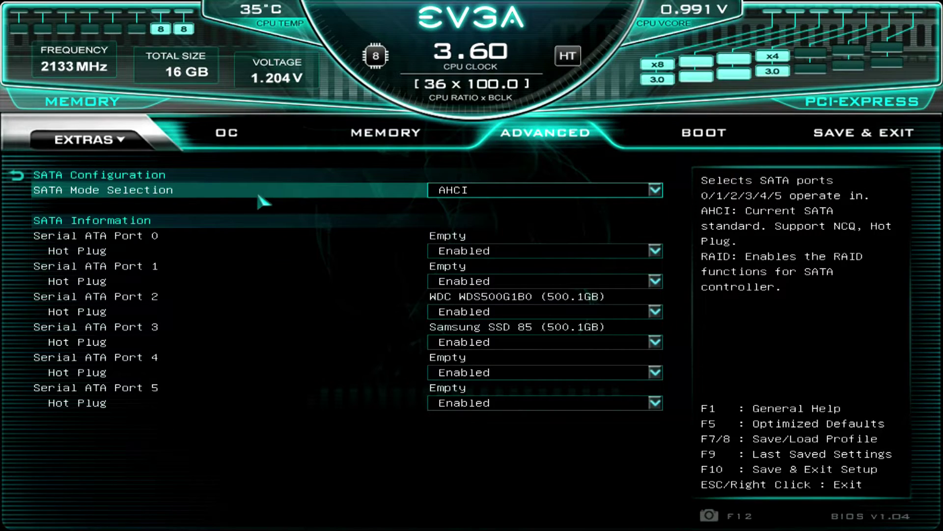
Step: Review the H/W Monitor sensor readings
key("Escape")
key("Down")
key("Return")
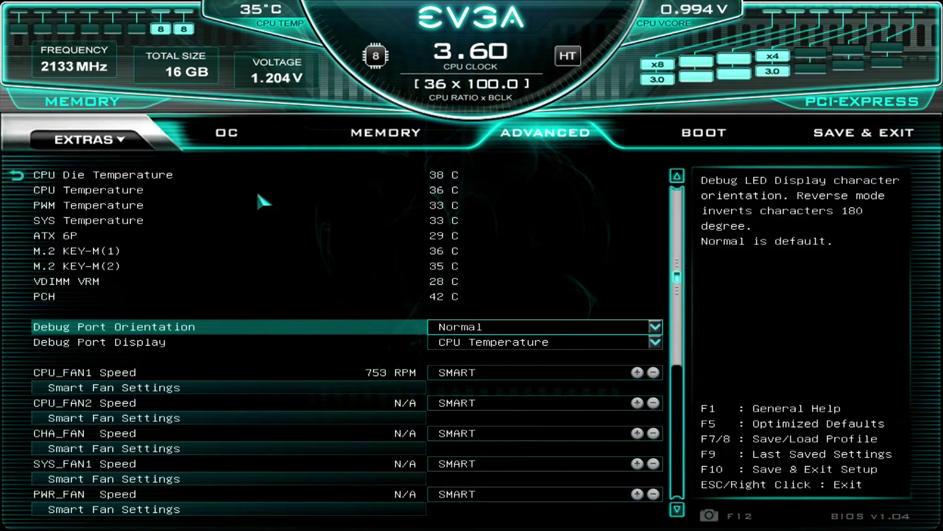
key("Escape")
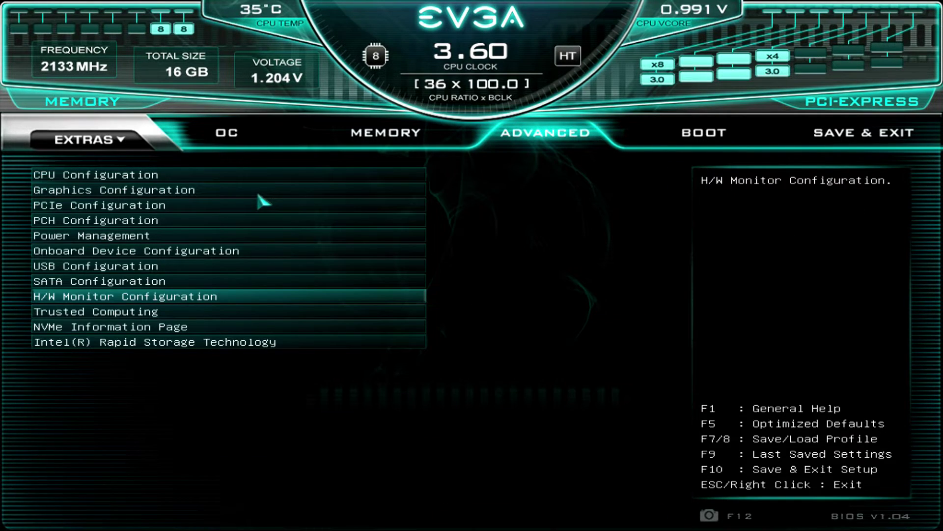
Step: Set Security Device Support to Disable under Trusted Computing
key("Down")
key("Return")
key("Escape")
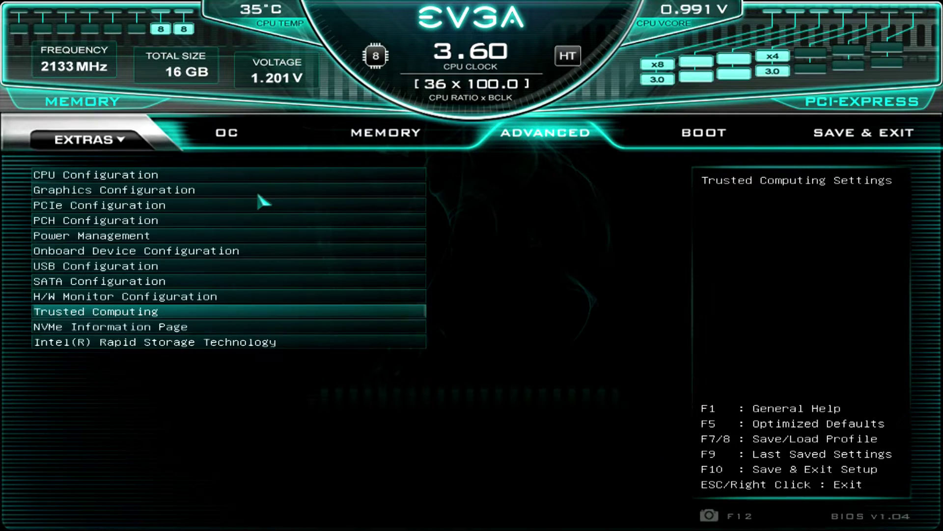
key("Return")
key("Return")
key("Up")
key("Return")
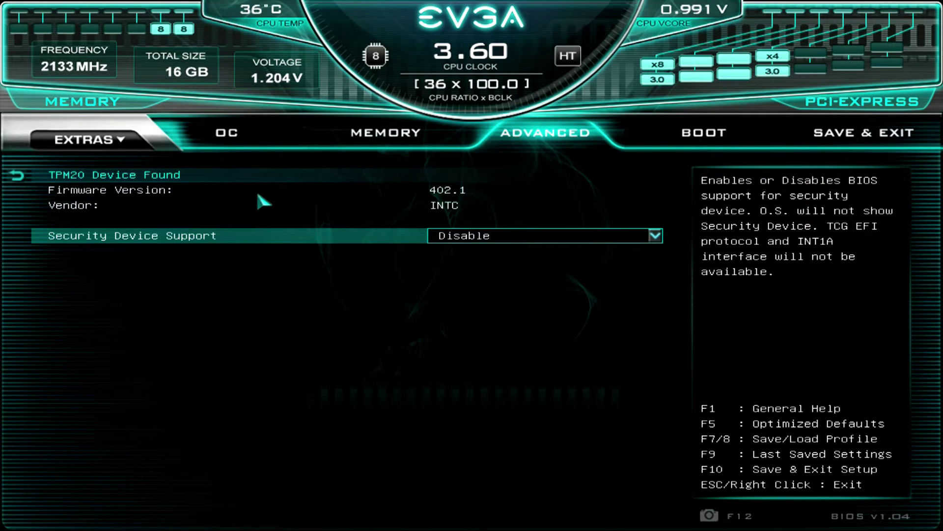
key("Escape")
Step: Check the NVMe Information and Intel Rapid Storage Technology pages, then go to the Boot page
key("Down")
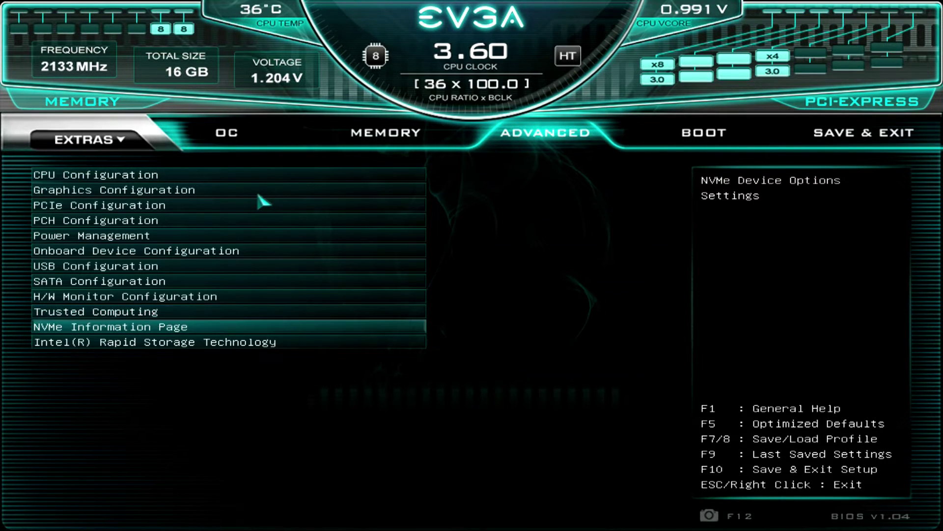
key("Return")
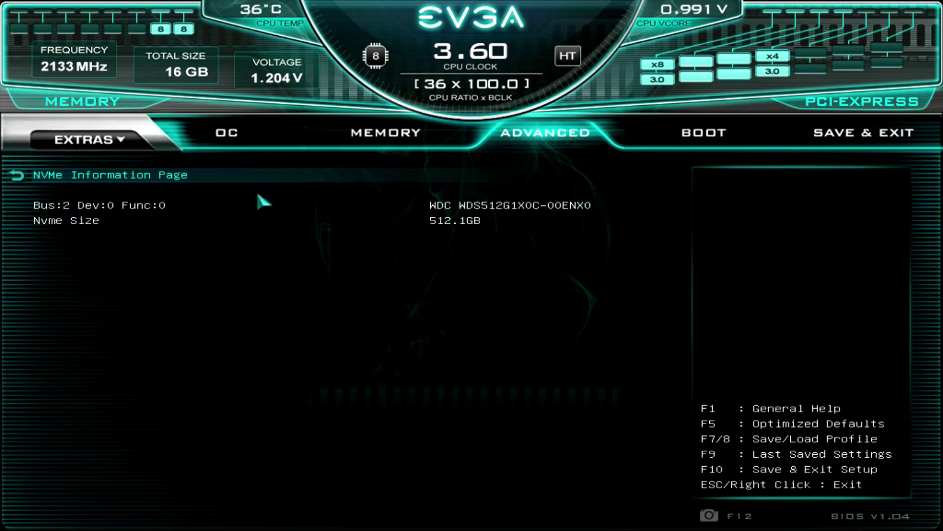
key("Escape")
key("Down")
key("Return")
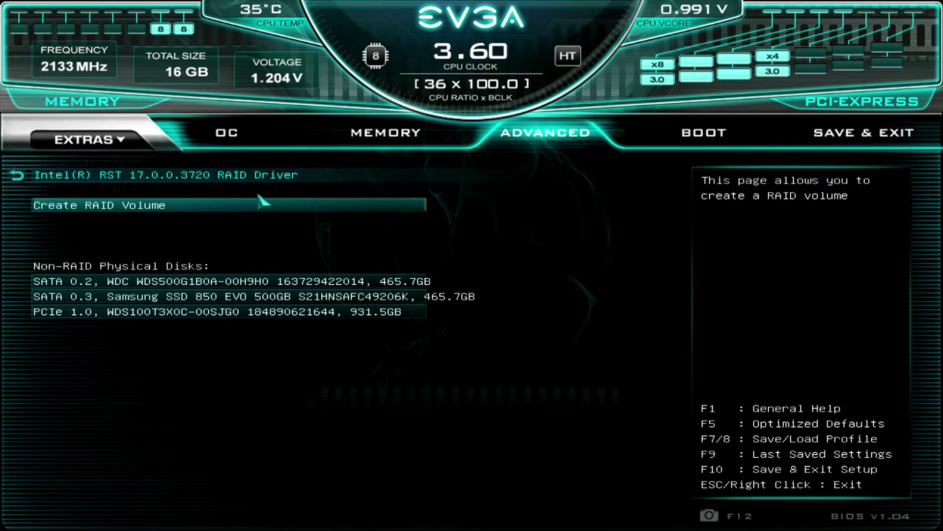
key("Escape")
key("Right")
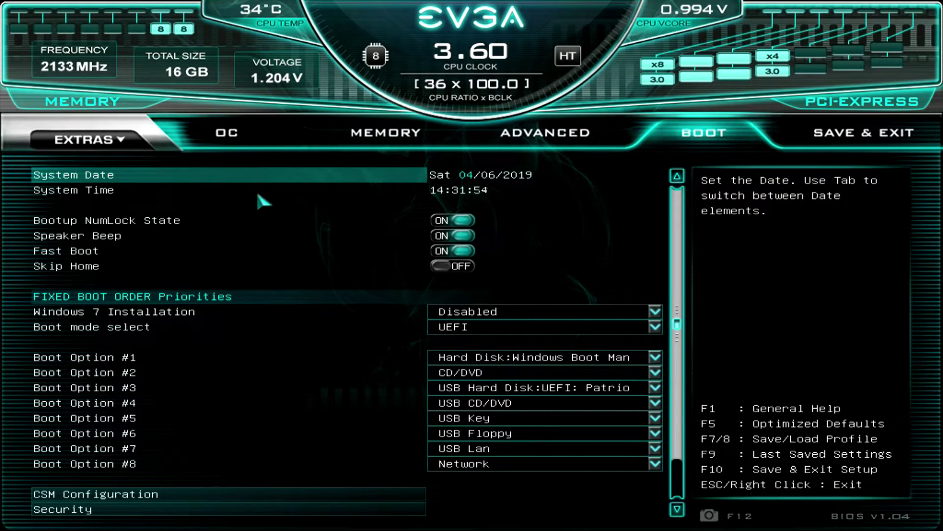
Step: In UEFI Hard Disk Drive BBS Priorities, make Windows Boot Manager on the WDS100T drive Boot Option #1
key("Down")
key("Down")
key("Down")
key("Down")
key("Down")
key("Down")
key("Down")
key("Down")
key("Down")
key("Down")
key("Down")
key("Down")
key("Down")
key("Down")
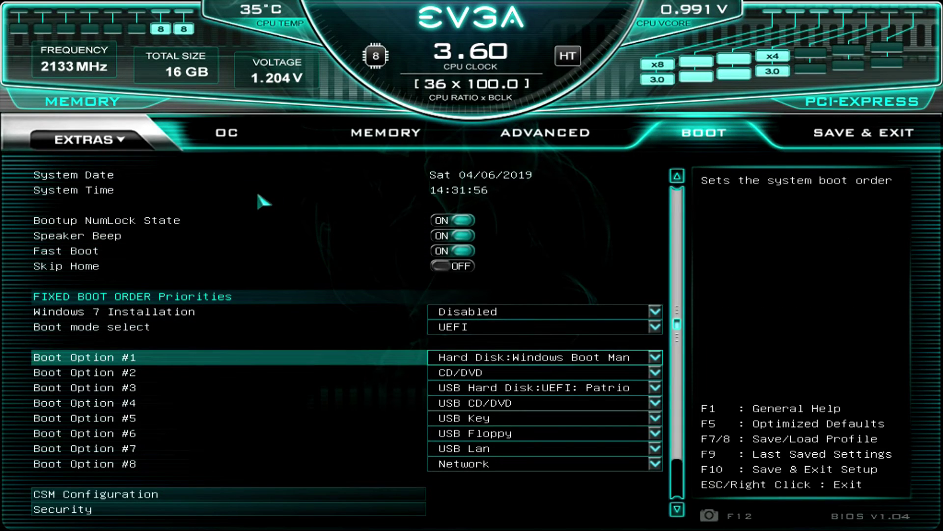
key("Down")
key("Down")
key("Down")
key("Down")
key("Down")
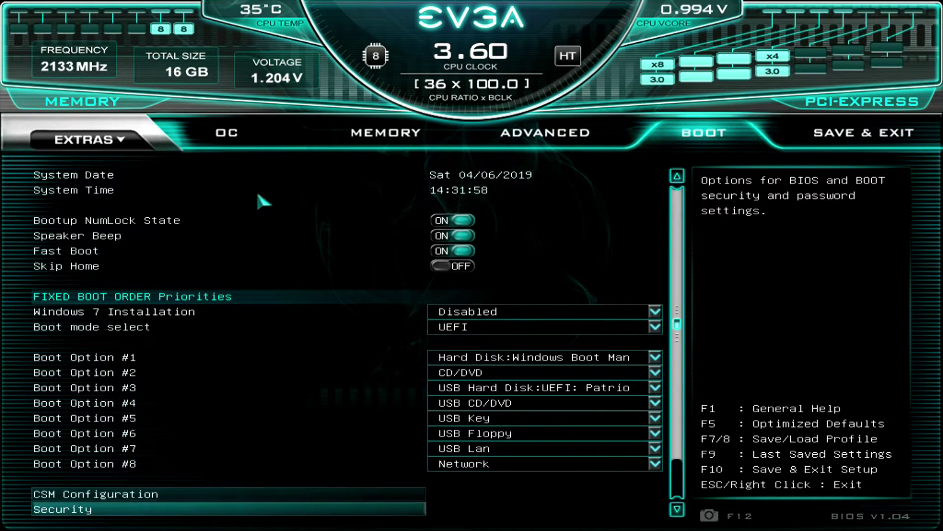
key("Up")
key("Return")
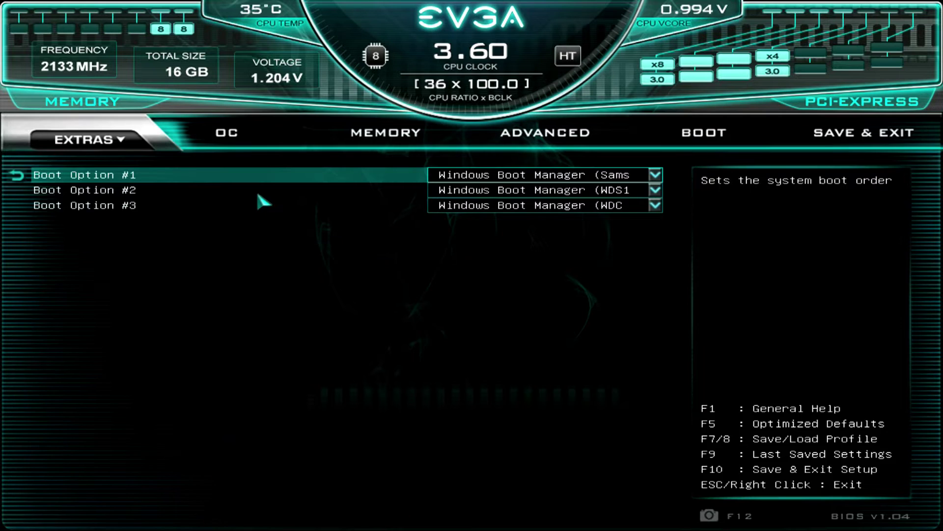
key("Down")
key("Up")
key("Return")
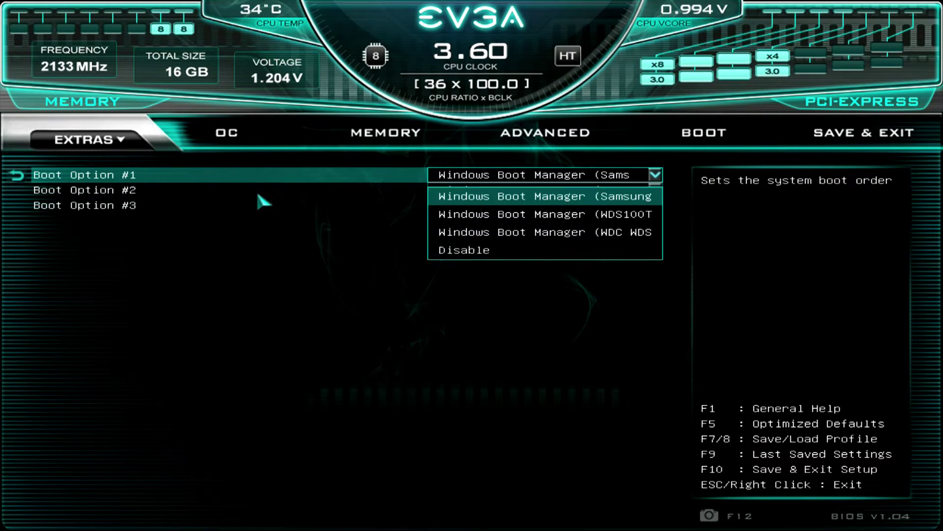
key("Down")
key("Return")
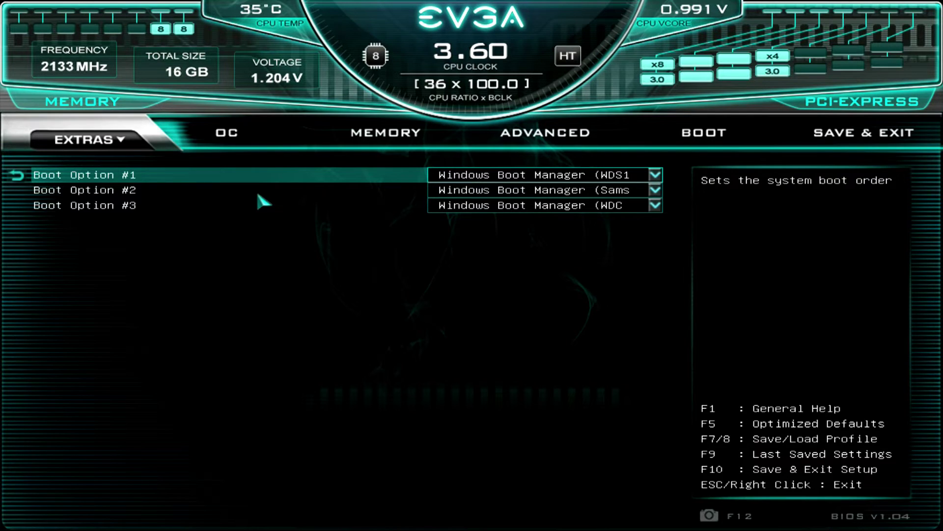
key("Escape")
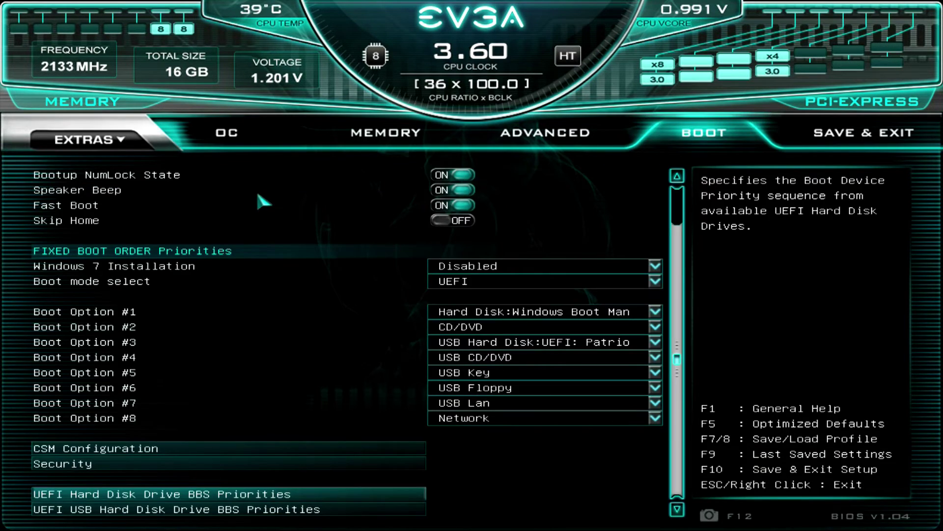
key("Down")
Step: Choose Save Changes and Reset from Save & Exit and review the BIOS Changed List
key("Right")
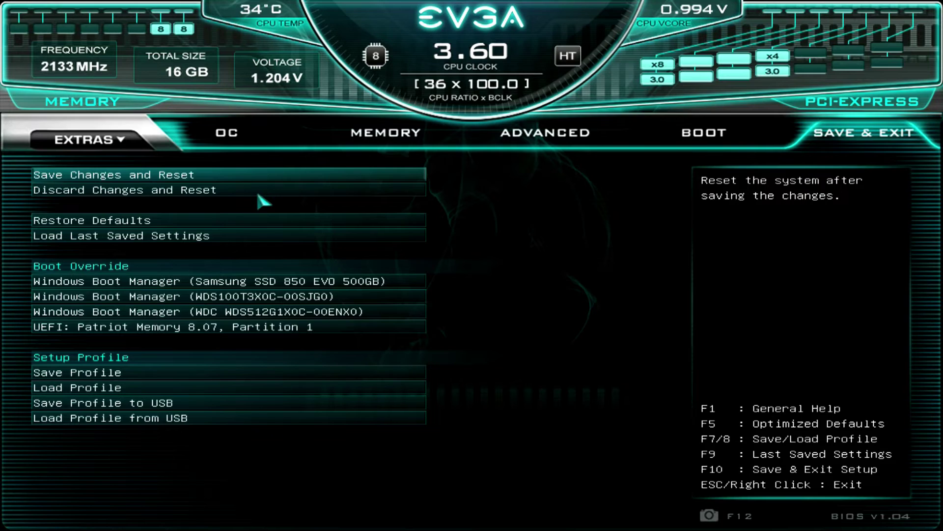
key("Return")
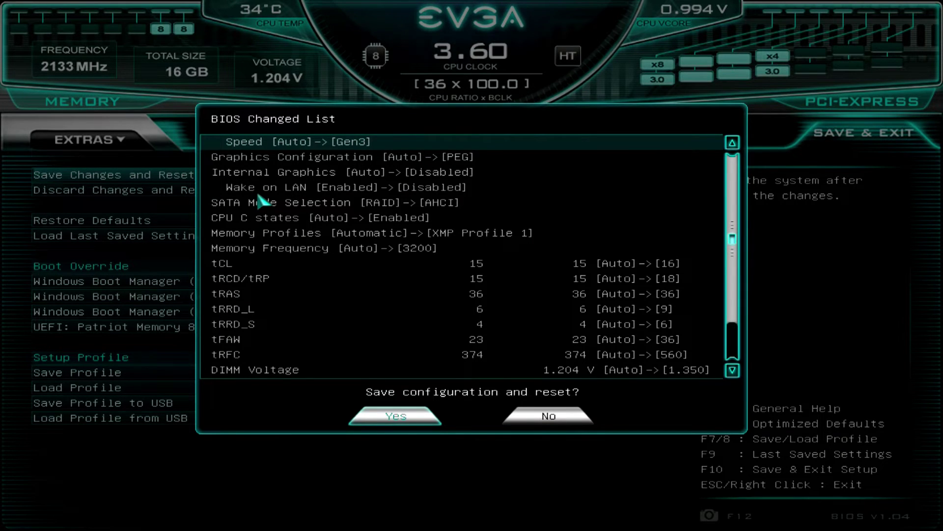
key("Down")
key("Down")
key("Down")
key("Down")
key("Down")
key("Down")
key("Down")
key("Down")
key("Down")
key("Down")
key("Down")
key("Down")
key("Down")
key("Down")
key("Down")
key("Down")
key("Down")
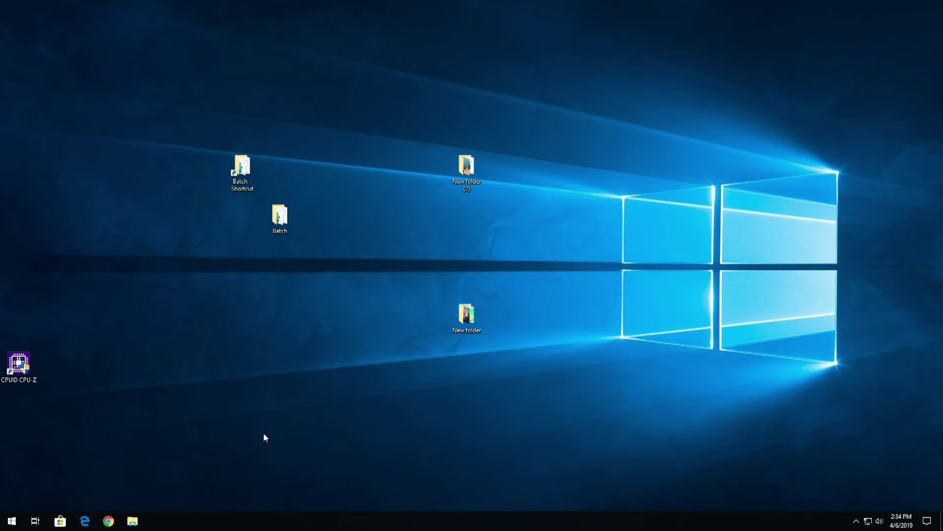
Step: Launch CPU-Z and view the Mainboard tab showing BIOS version 1.04 dated 03/07/2019
double_click(34, 368)
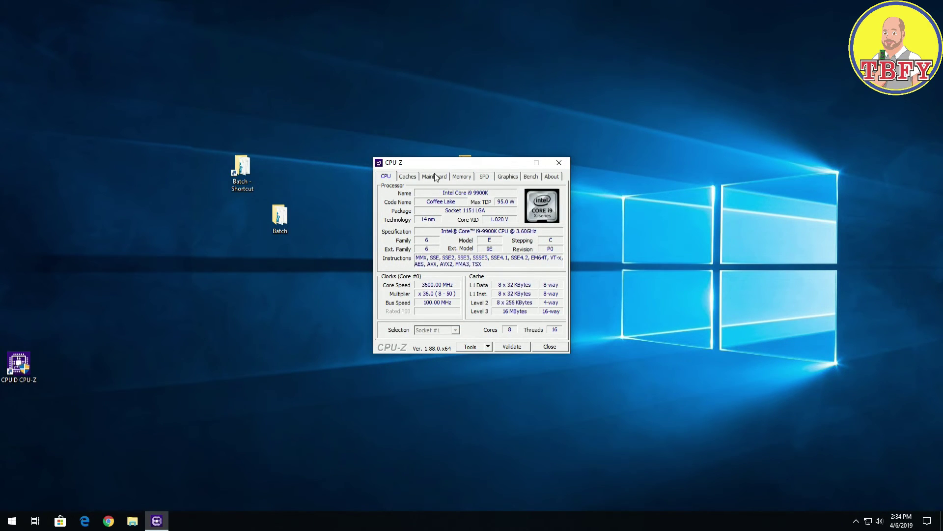
left_click(435, 177)
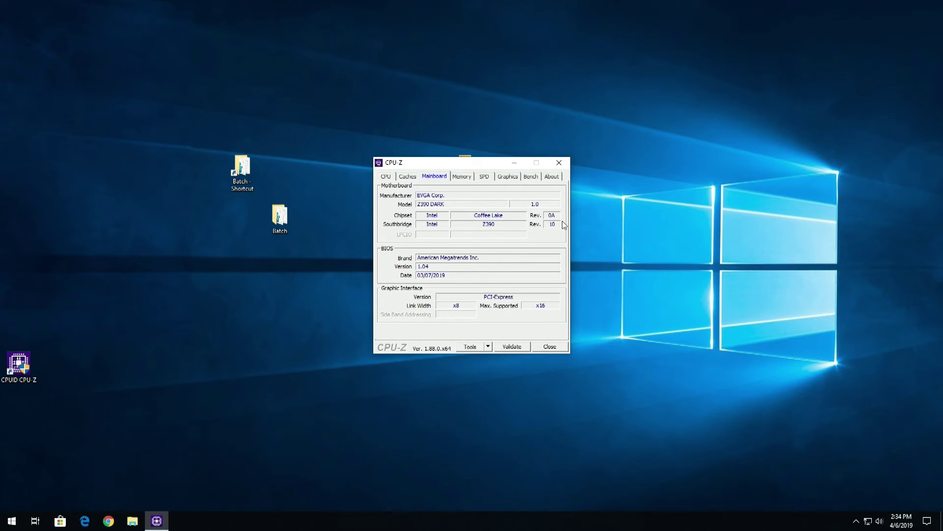